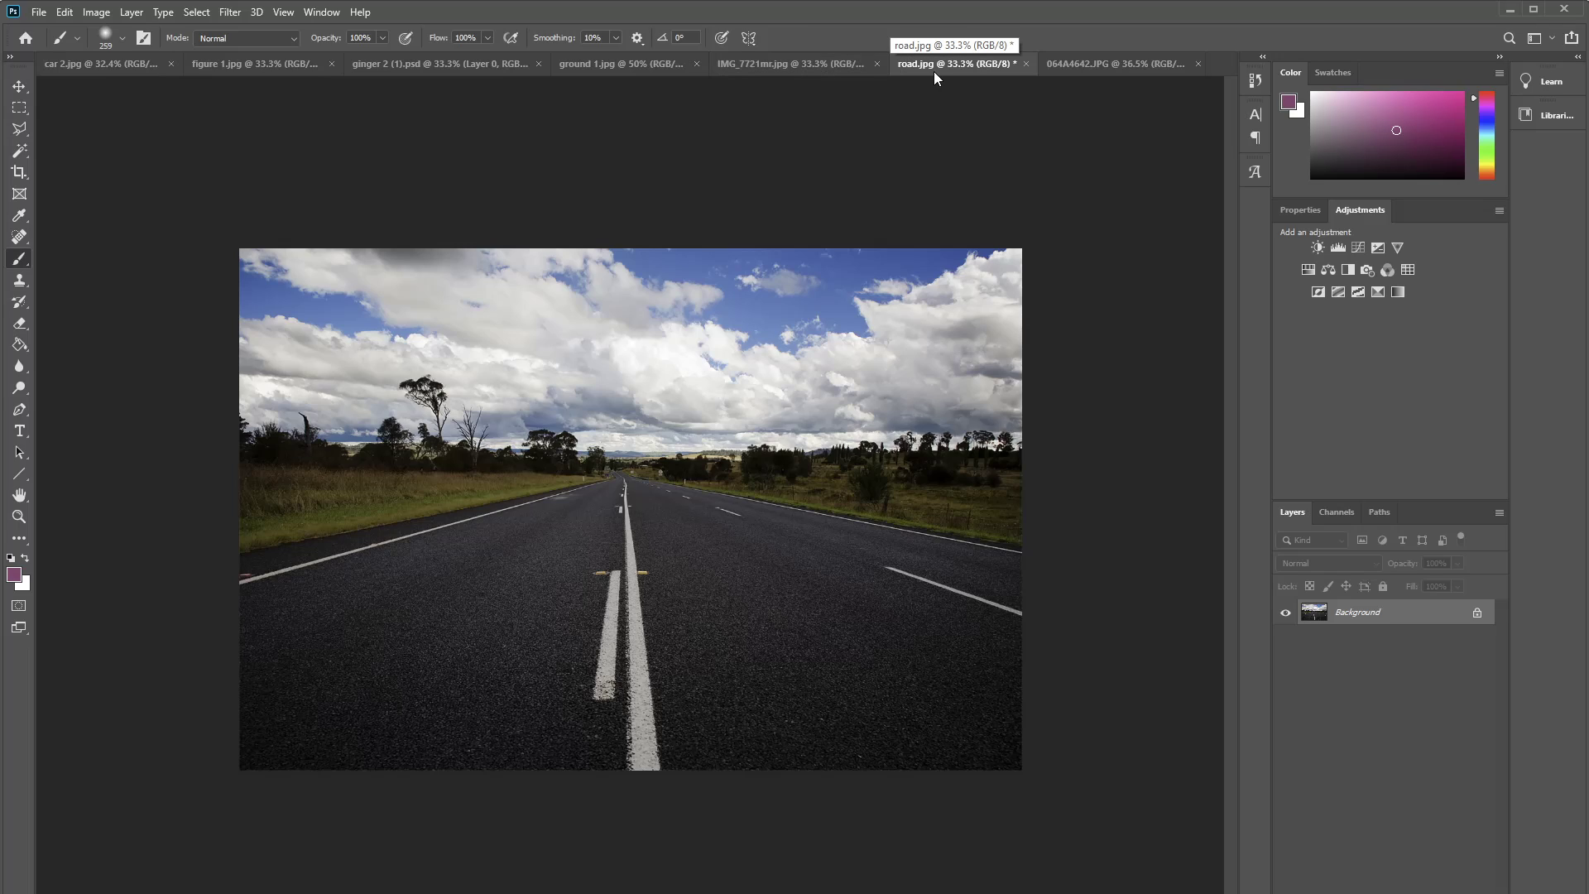
# Step: Look through the open bird, pavement and road photos and bring up the corgi cutout ginger 2 (1).psd
pyautogui.click(823, 71)
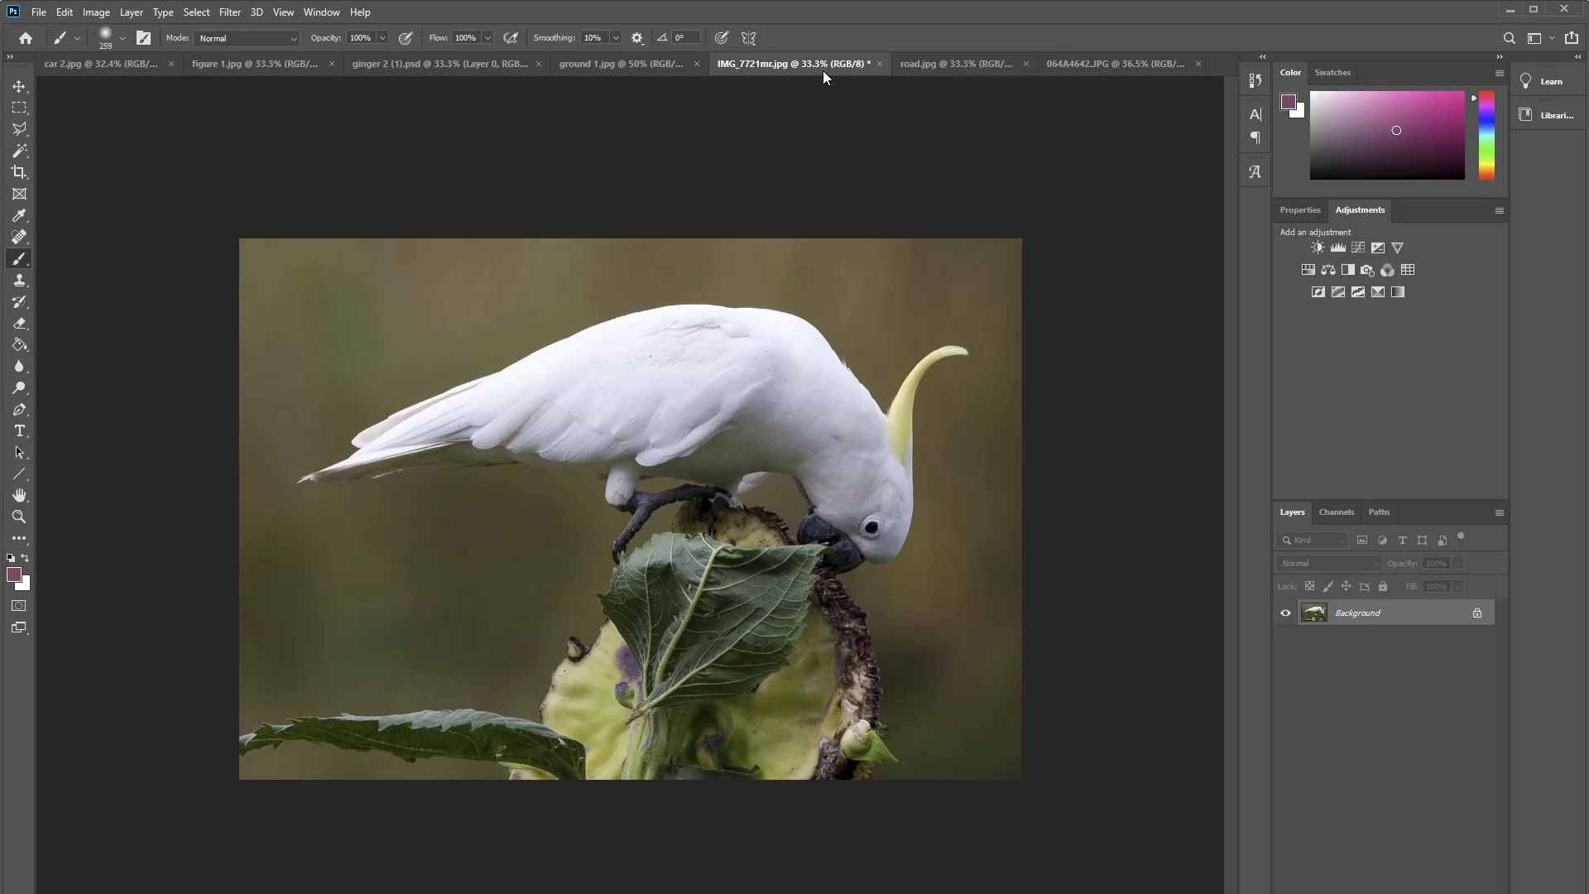
pyautogui.click(608, 66)
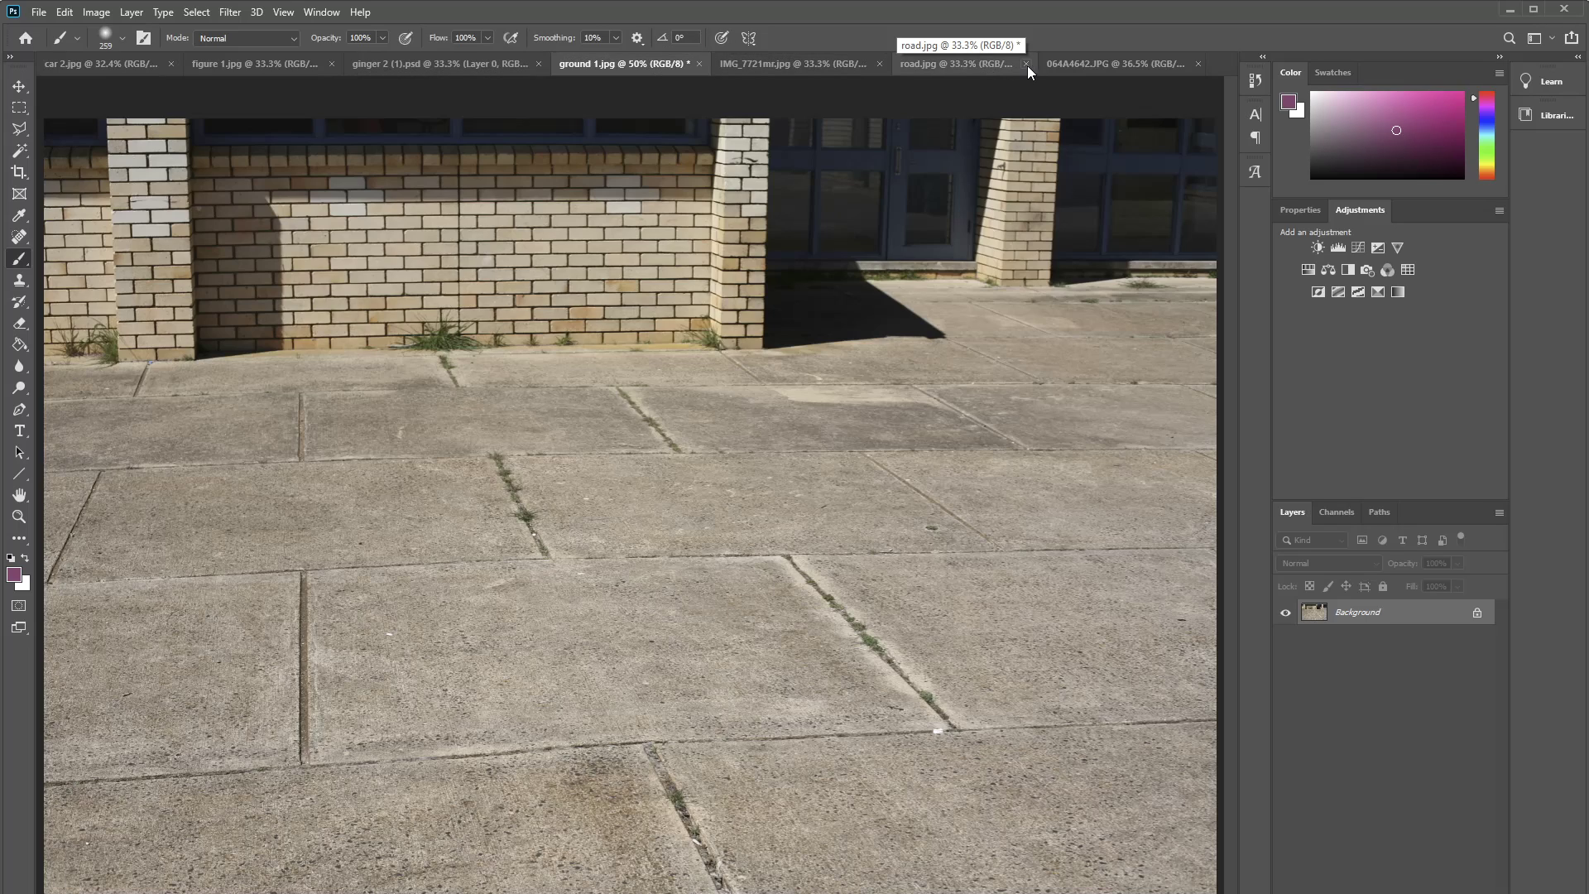
pyautogui.click(992, 64)
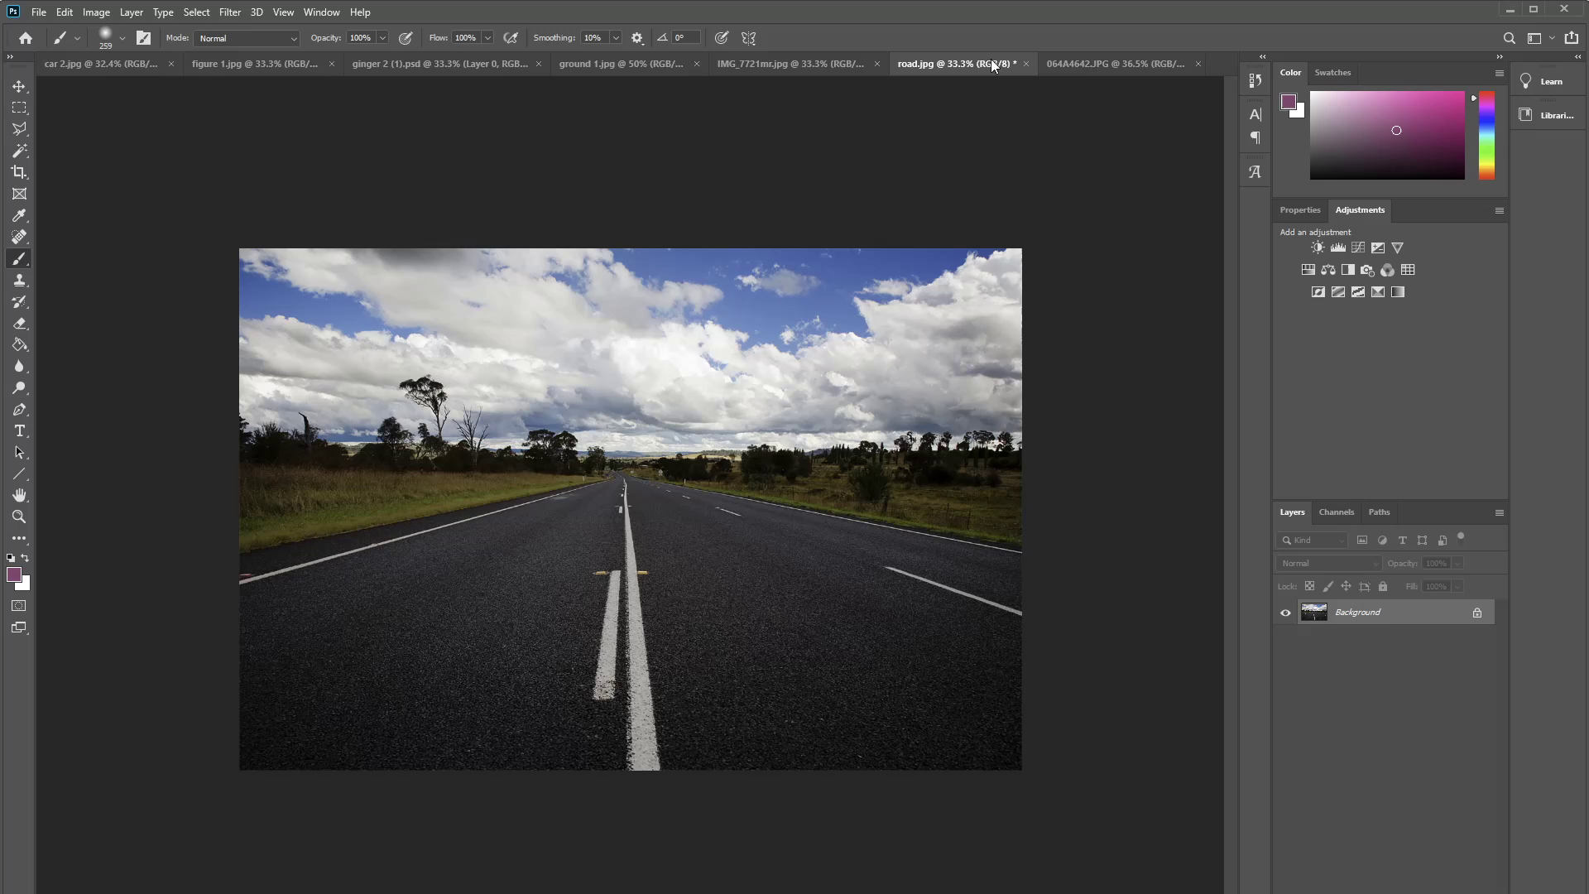
pyautogui.click(586, 64)
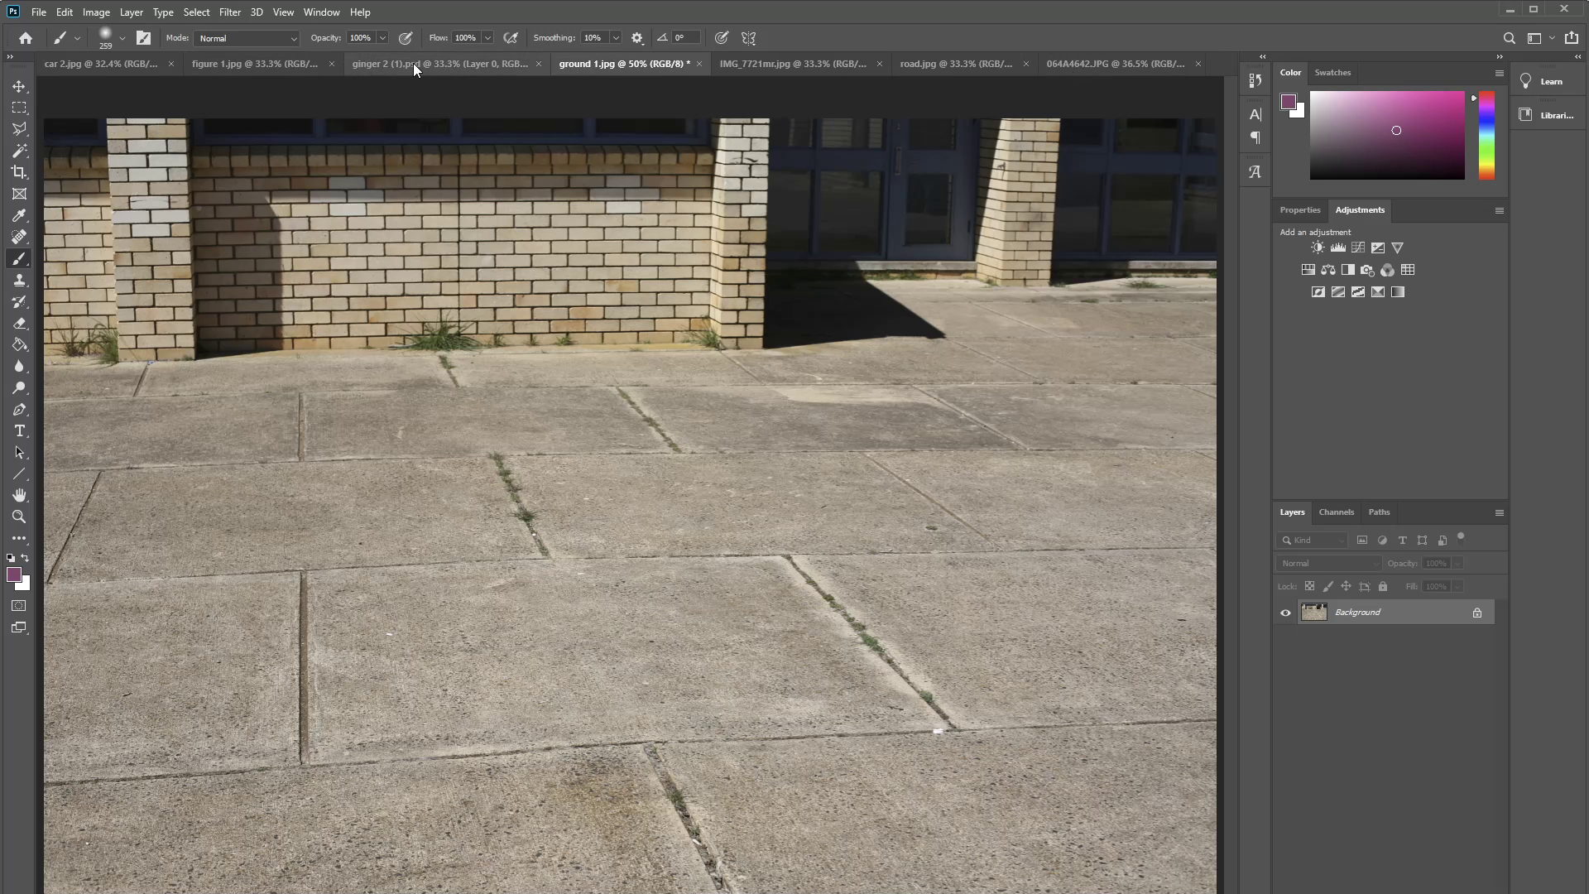
pyautogui.click(429, 64)
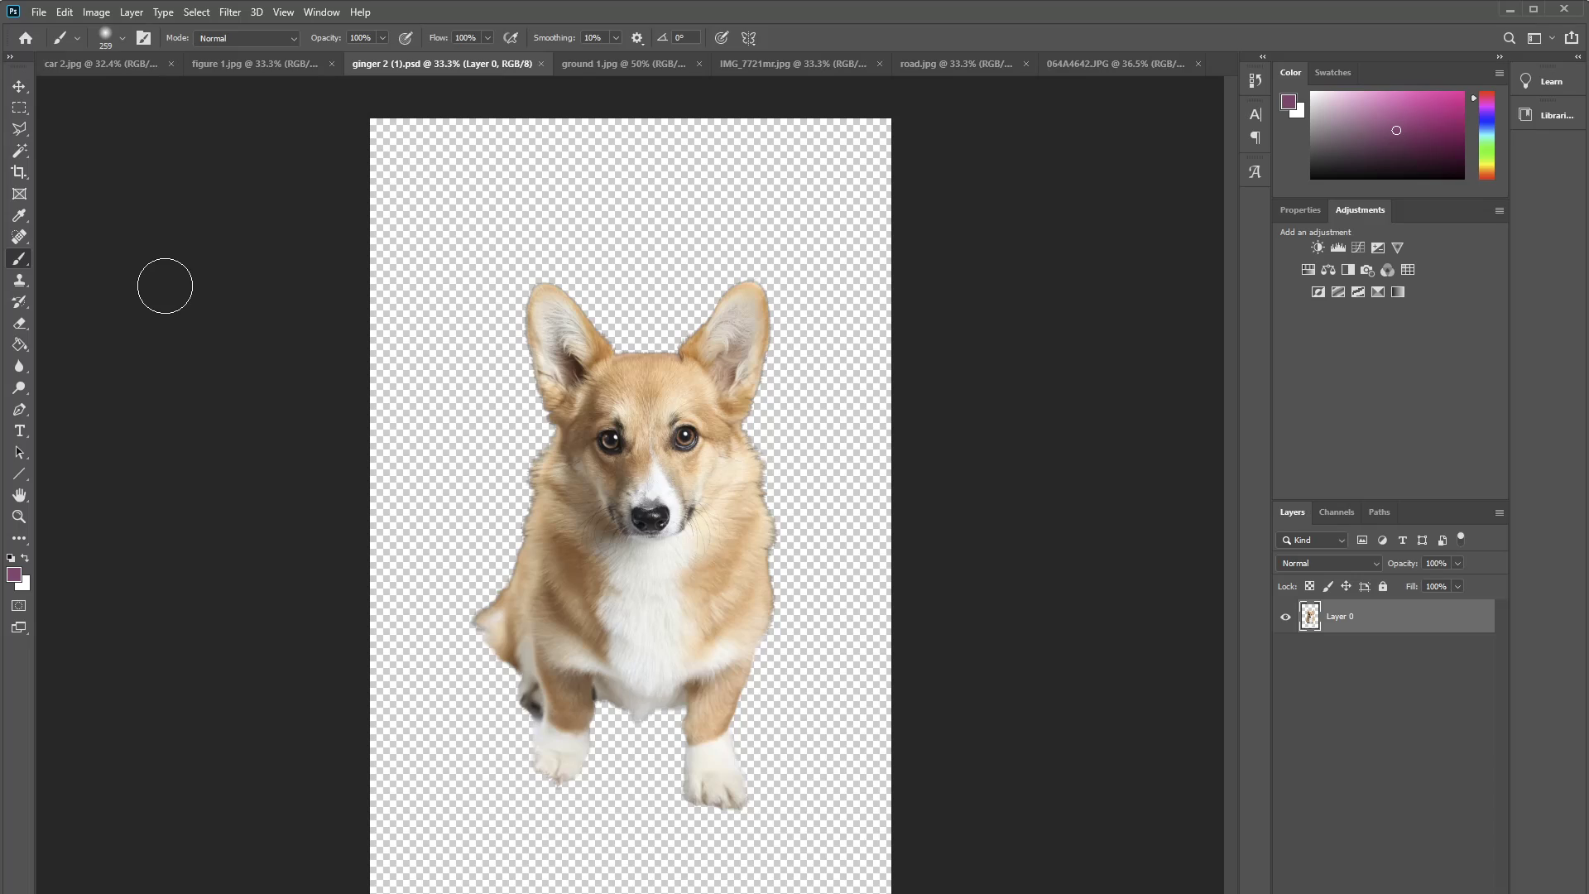
pyautogui.click(19, 108)
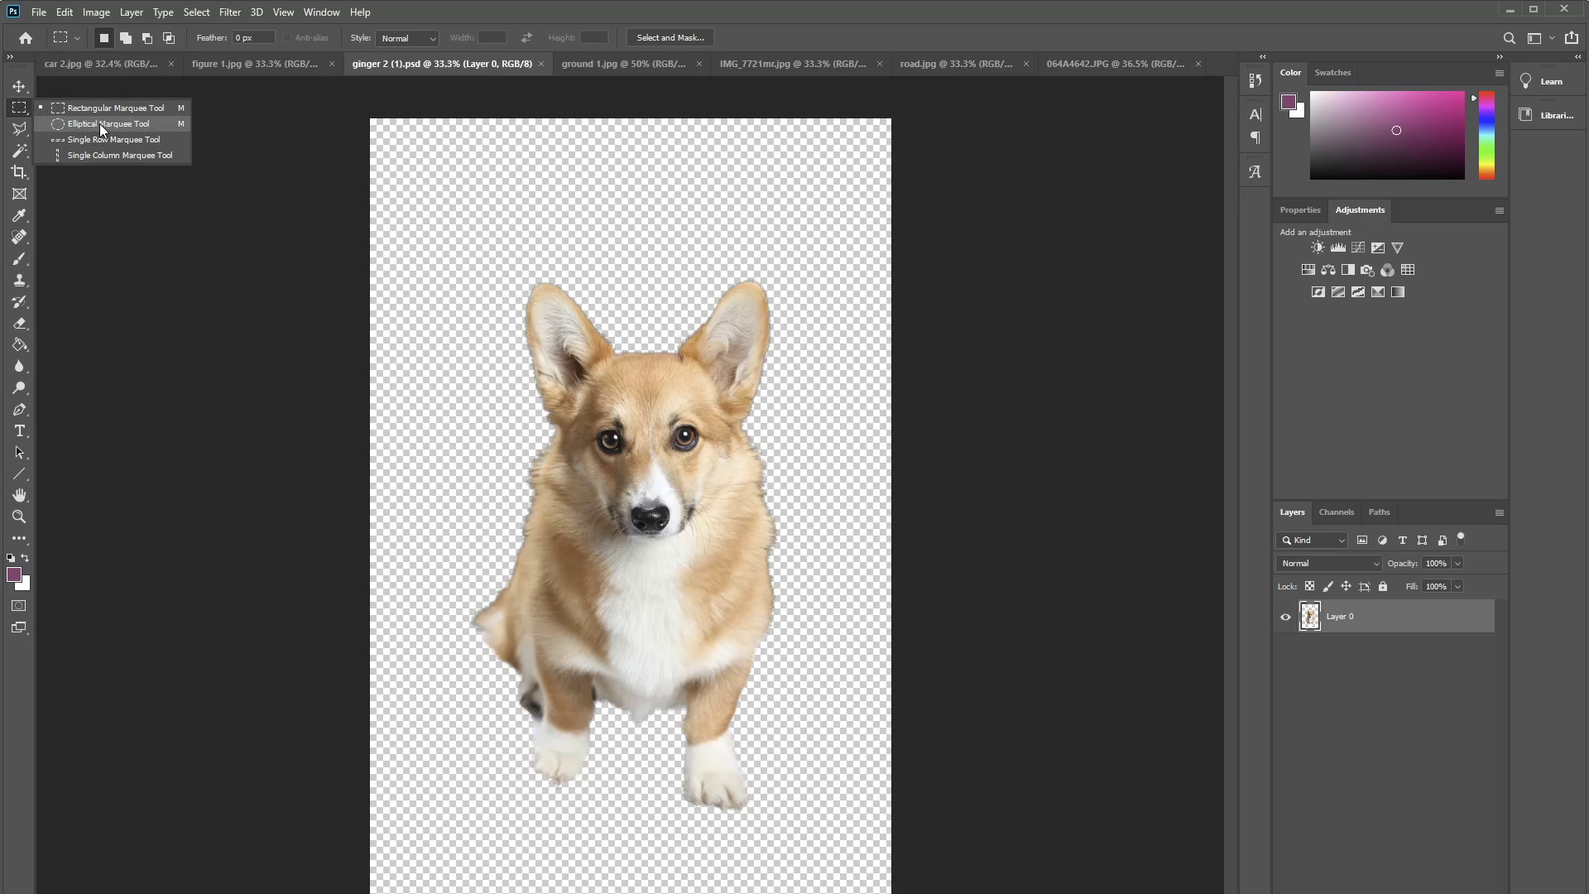
pyautogui.click(18, 130)
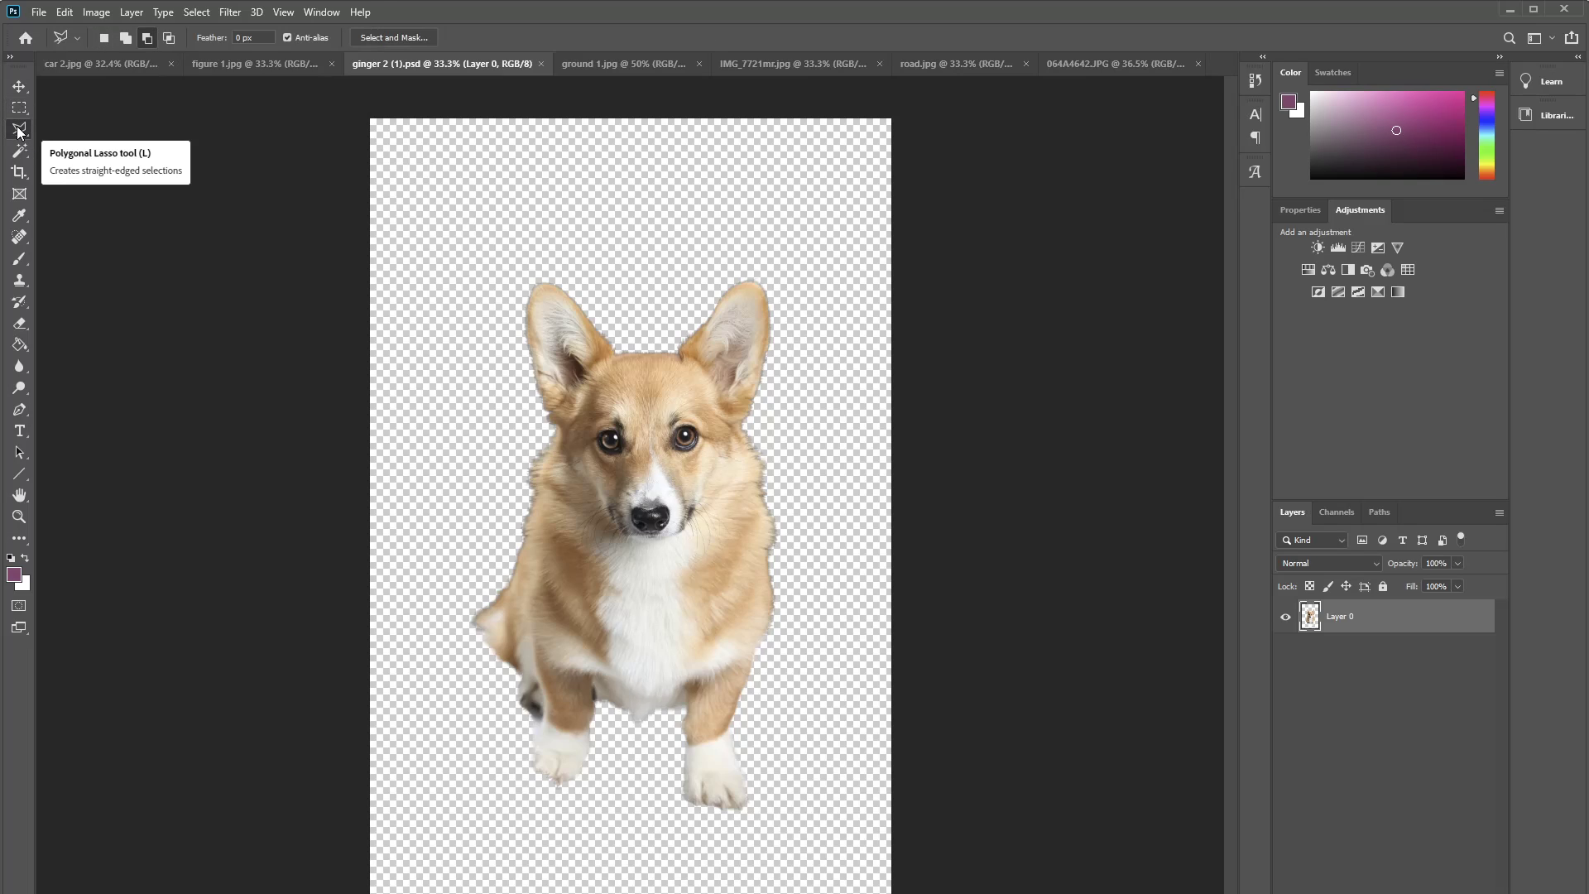
pyautogui.rightClick(18, 130)
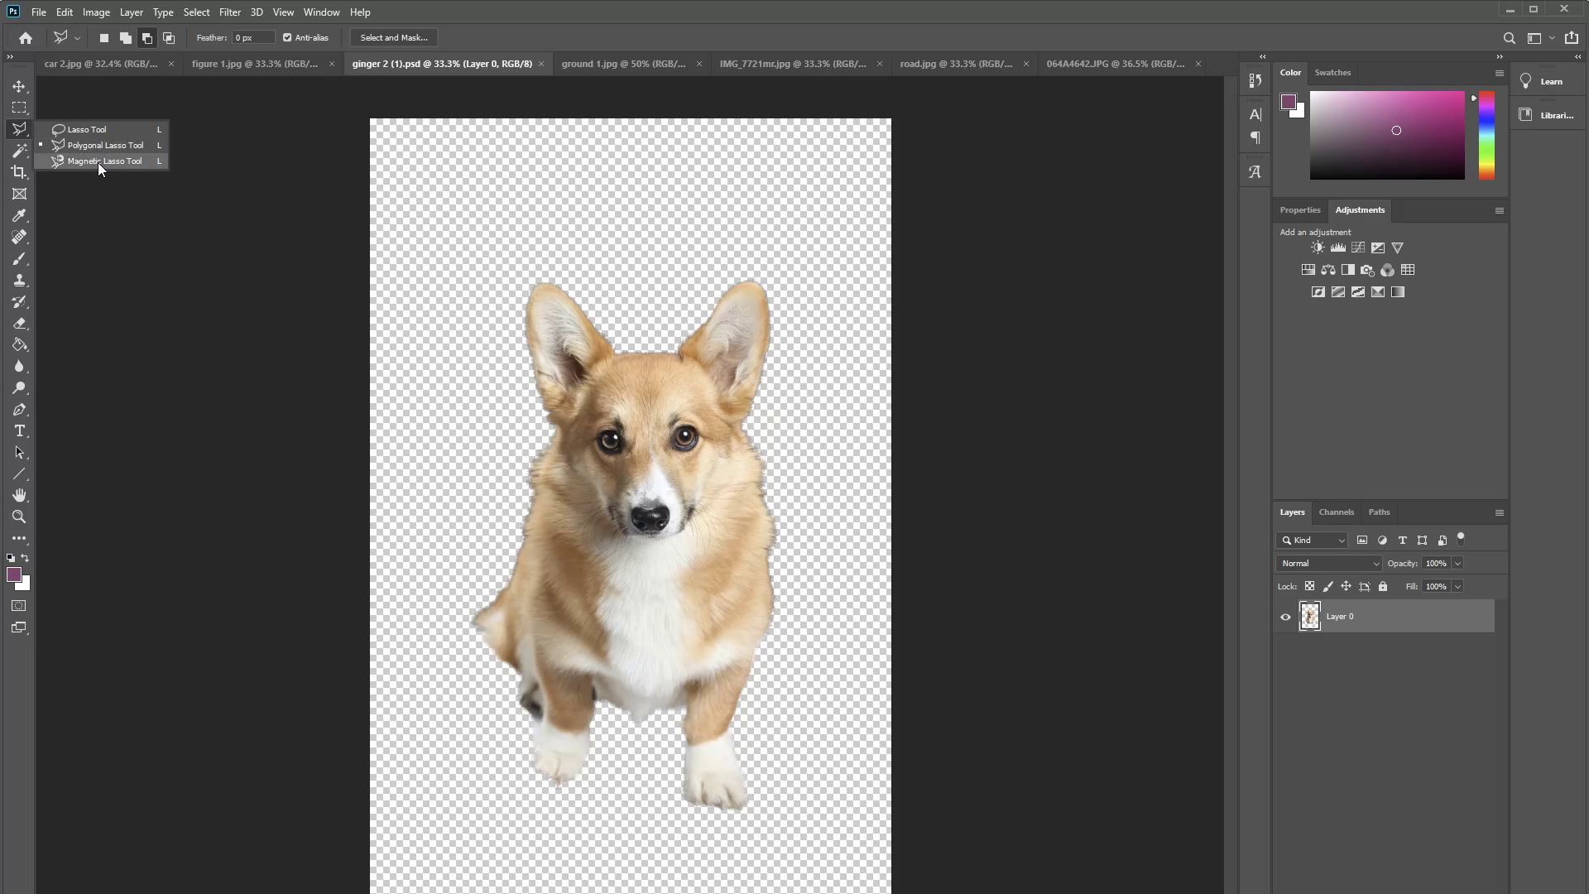
pyautogui.click(18, 152)
pyautogui.click(18, 154)
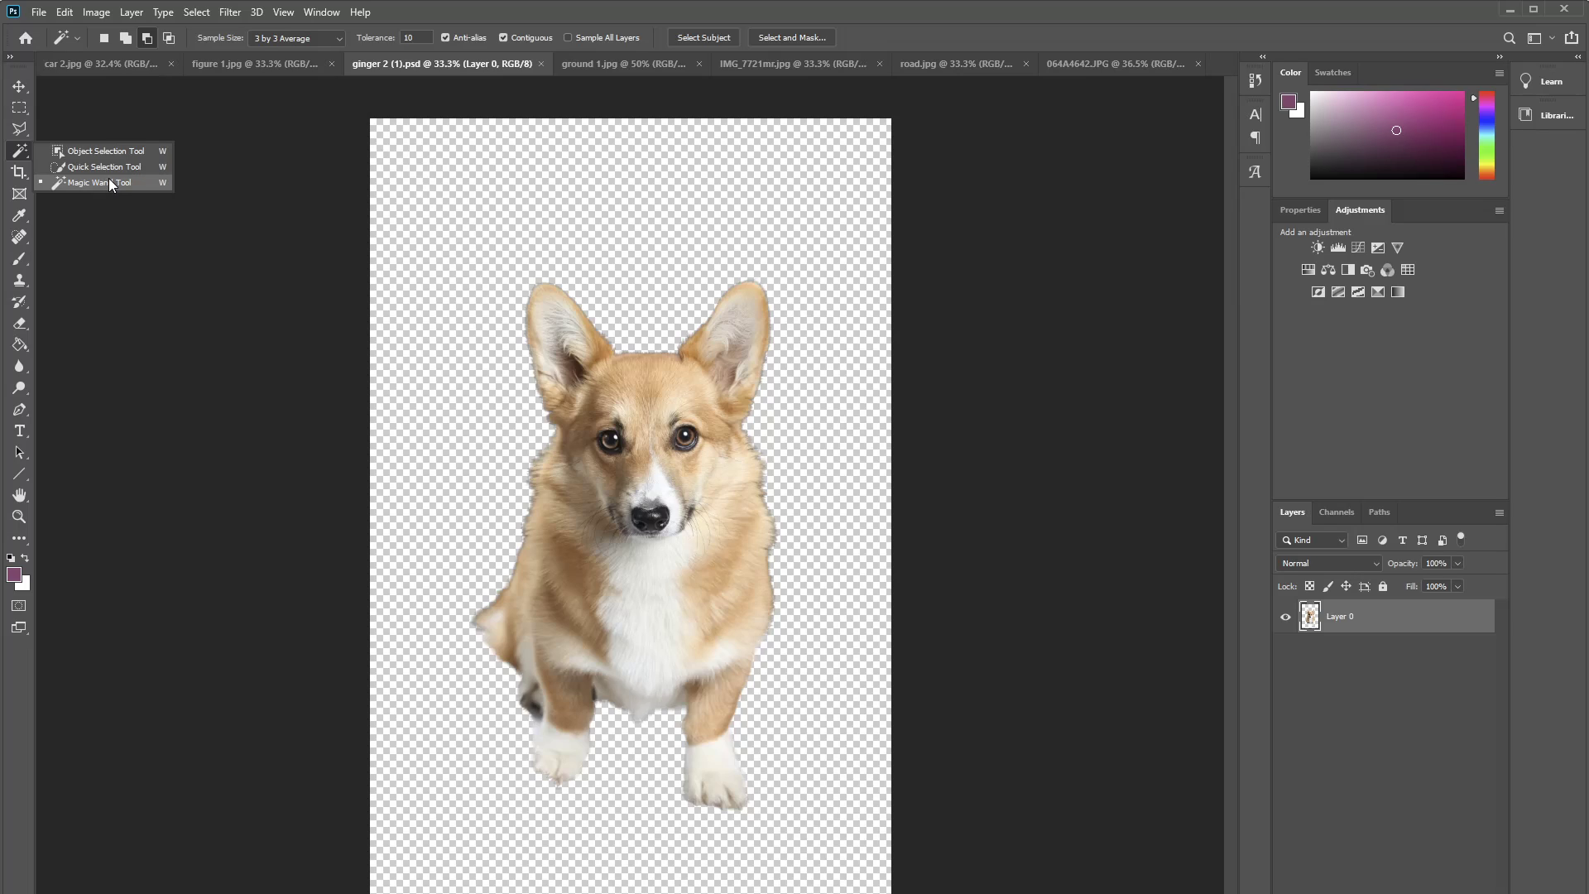
pyautogui.click(25, 154)
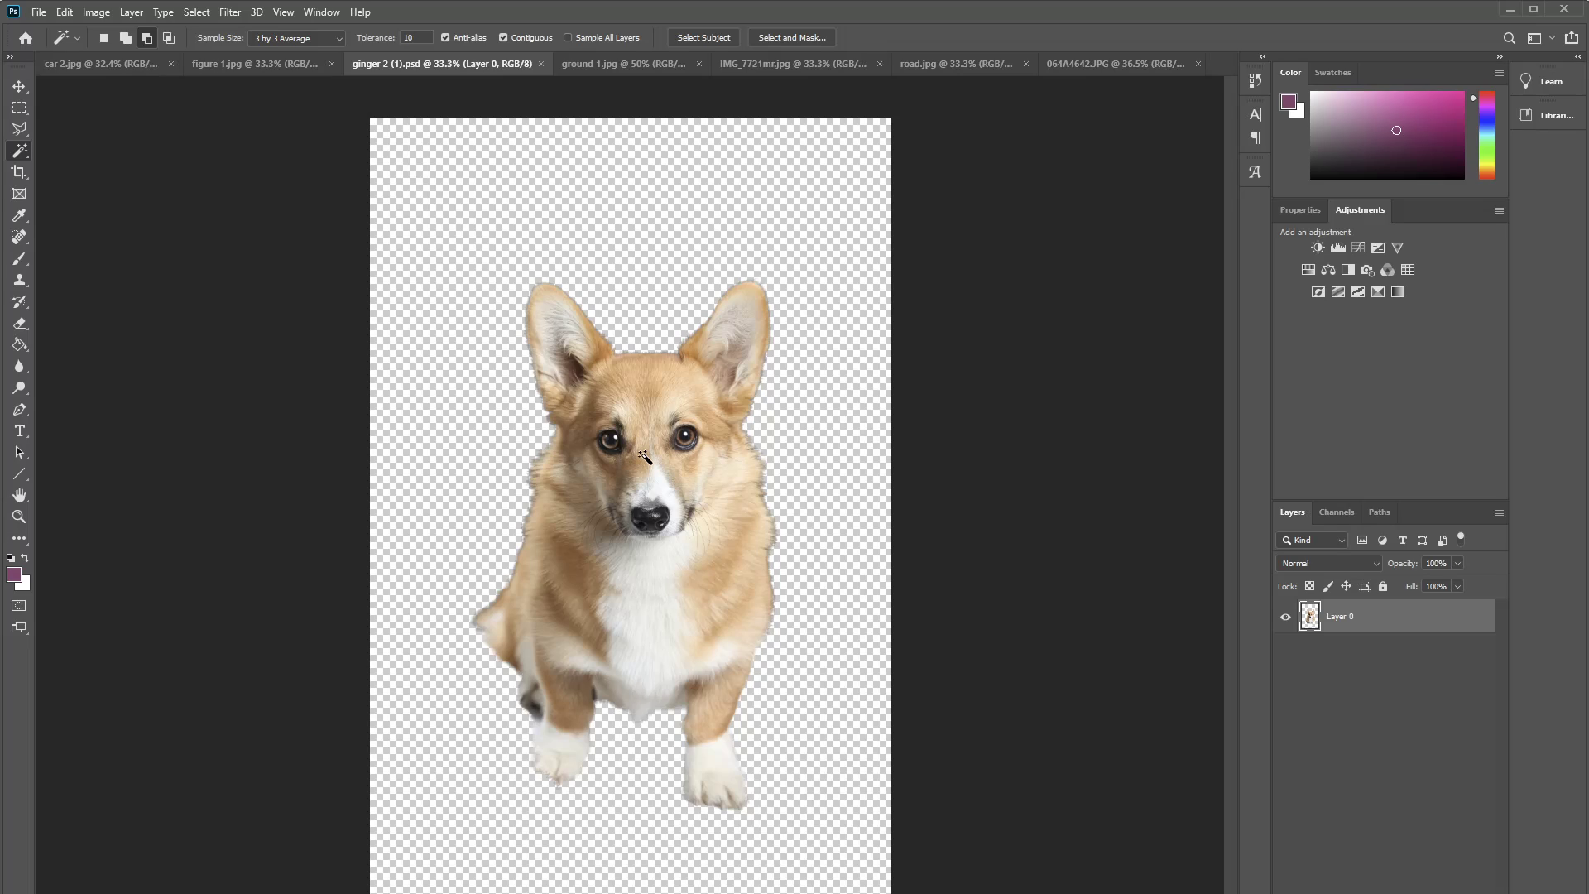
# Step: Copy the entire corgi layer from ginger 2 (1).psd and paste it into ground 1.jpg as a new layer
pyautogui.click(598, 68)
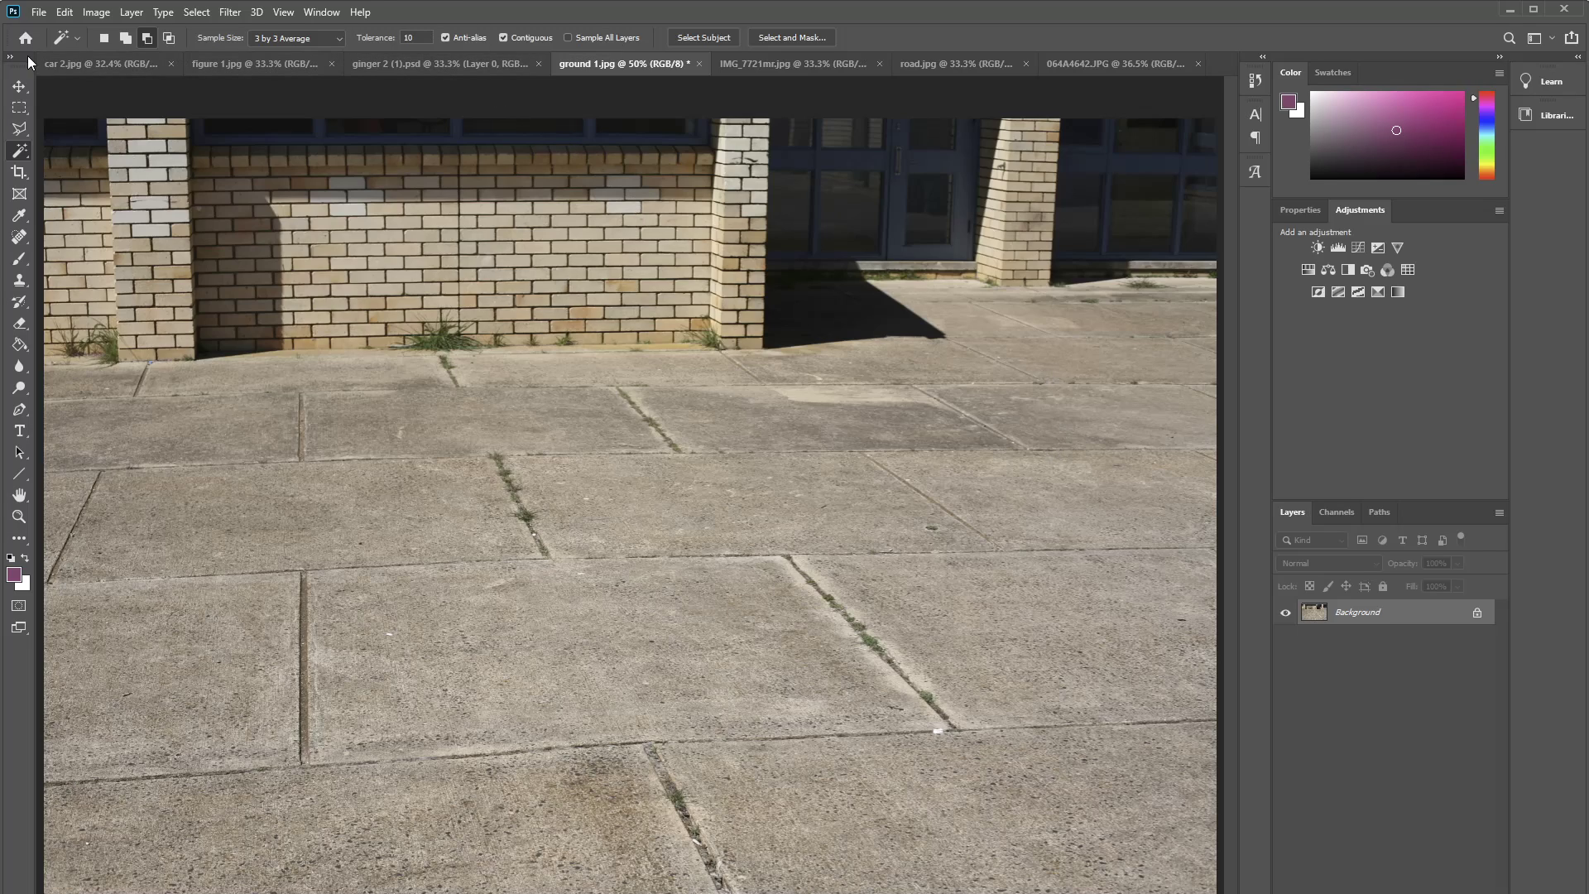
pyautogui.click(464, 63)
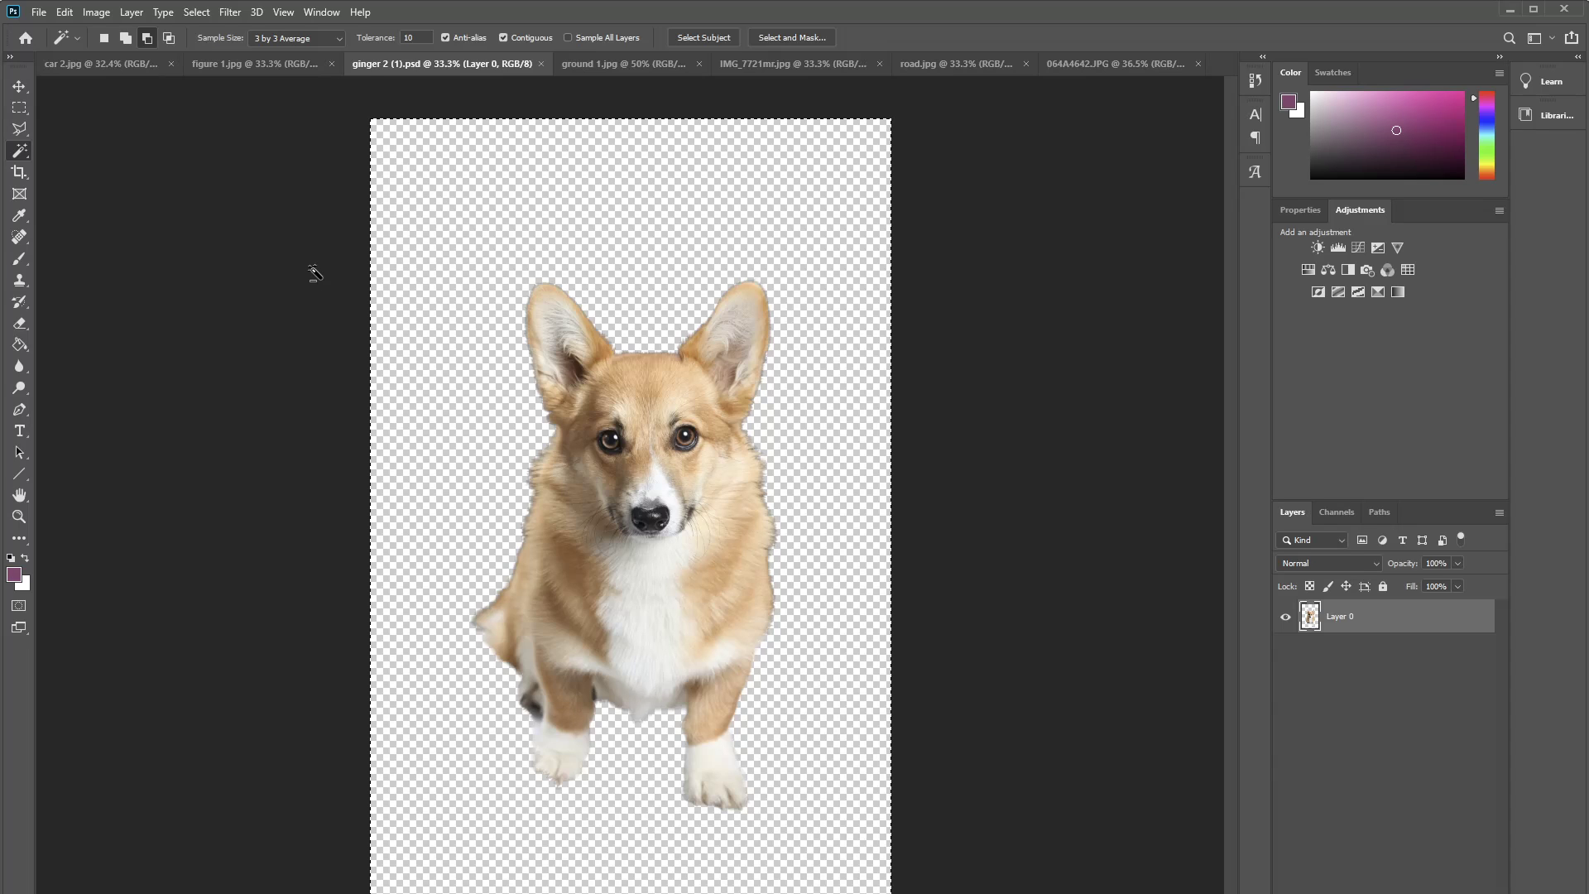
pyautogui.click(621, 62)
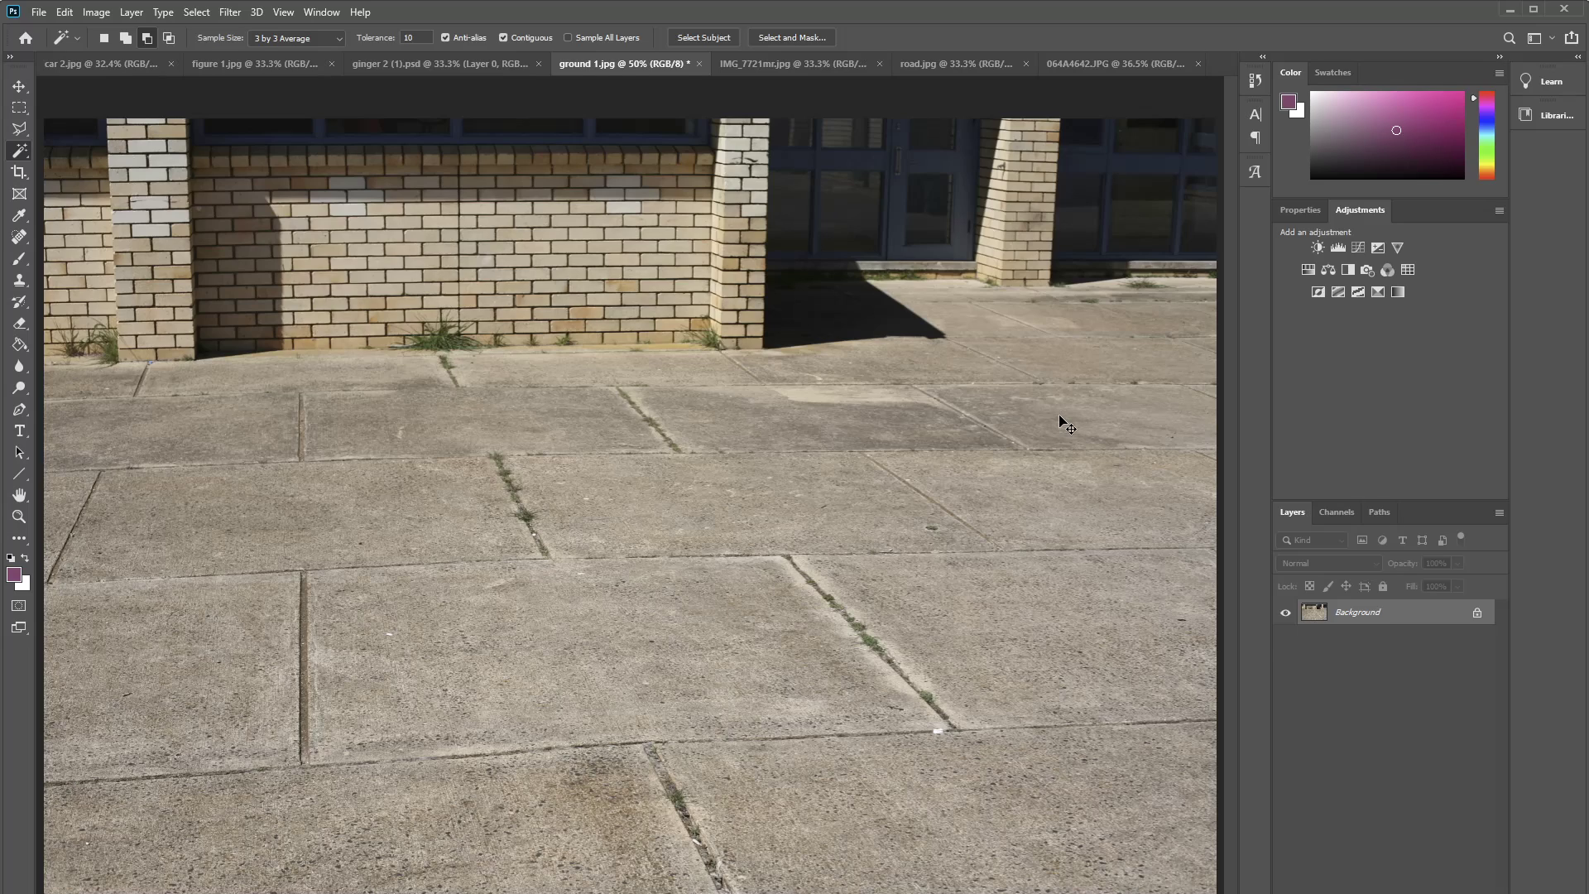
pyautogui.hotkey('ctrl', 'v')
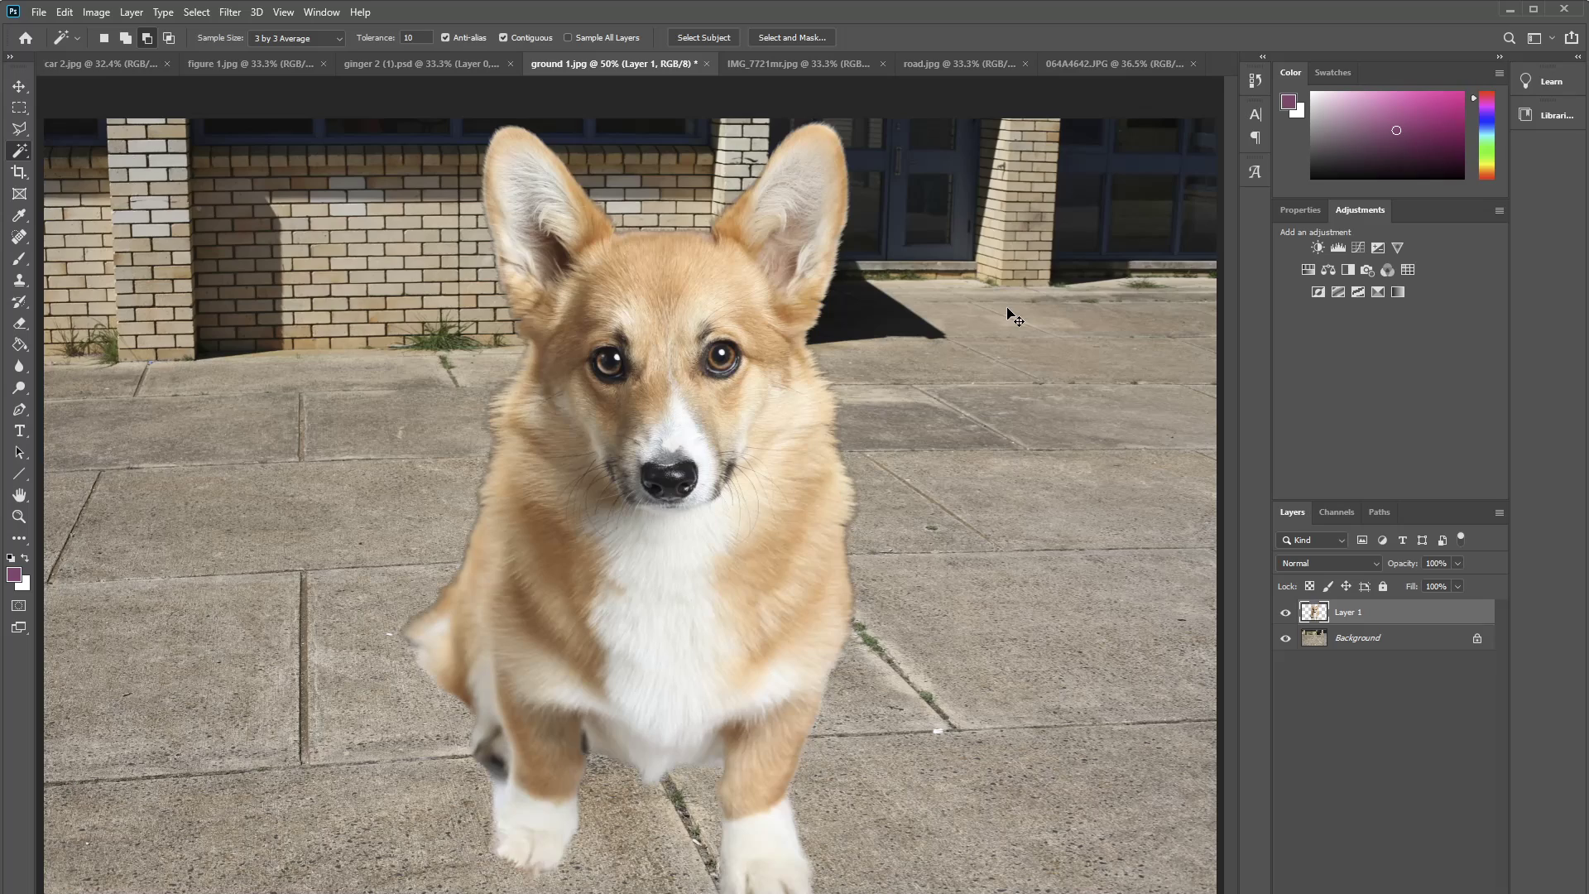
# Step: Scale the pasted corgi to about 56% with Free Transform and place it on the lower-left part of the pavement
pyautogui.hotkey('ctrl', 't')
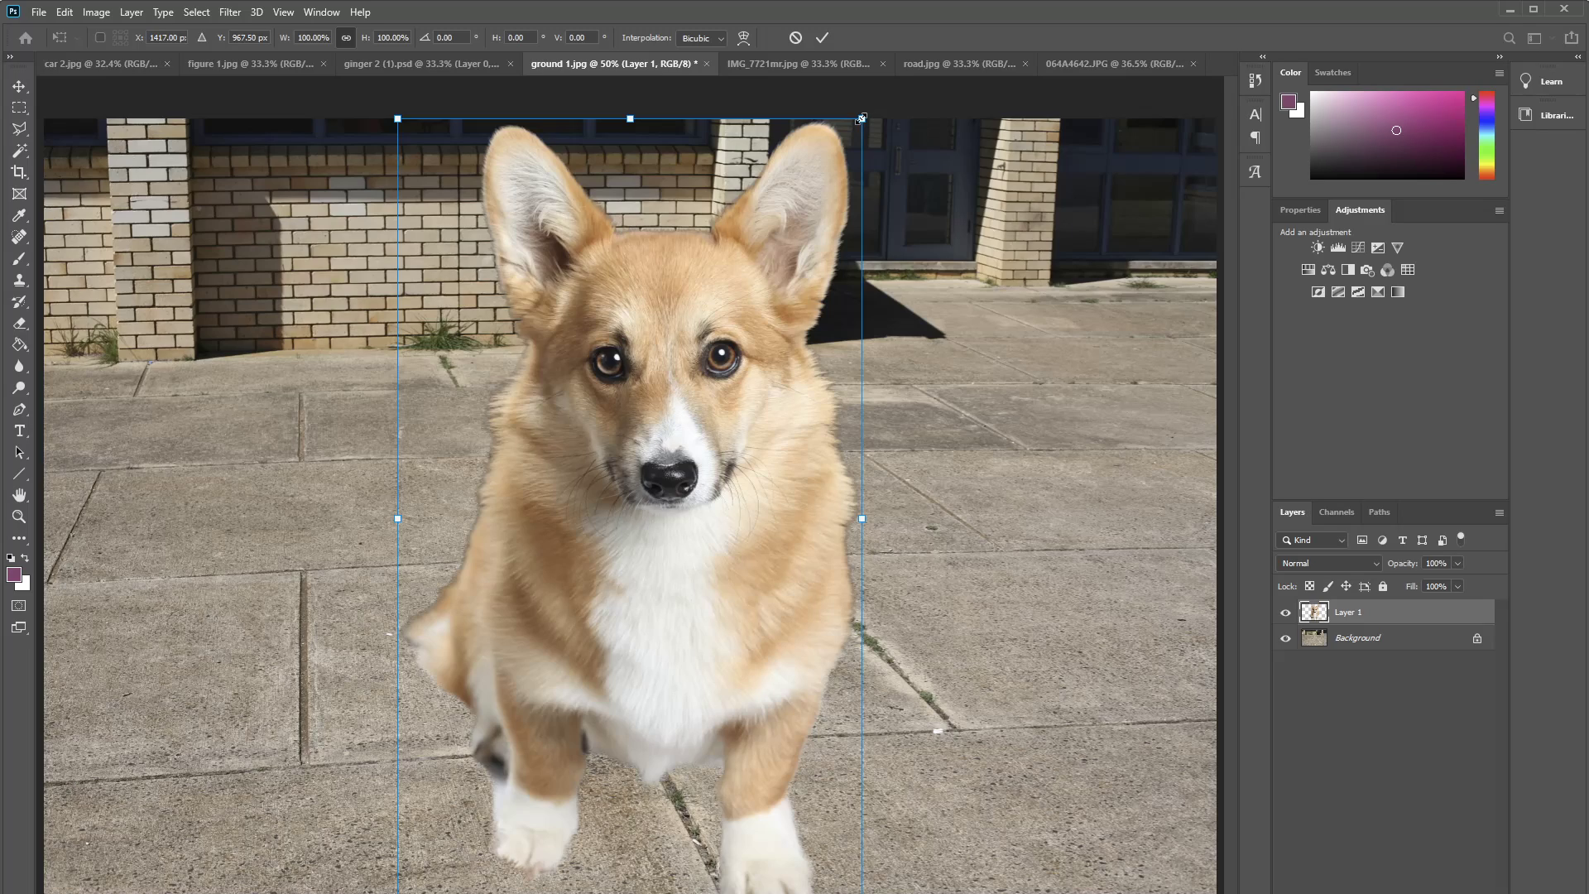
pyautogui.moveTo(862, 122); pyautogui.dragTo(710, 438)
pyautogui.moveTo(643, 667); pyautogui.dragTo(333, 635)
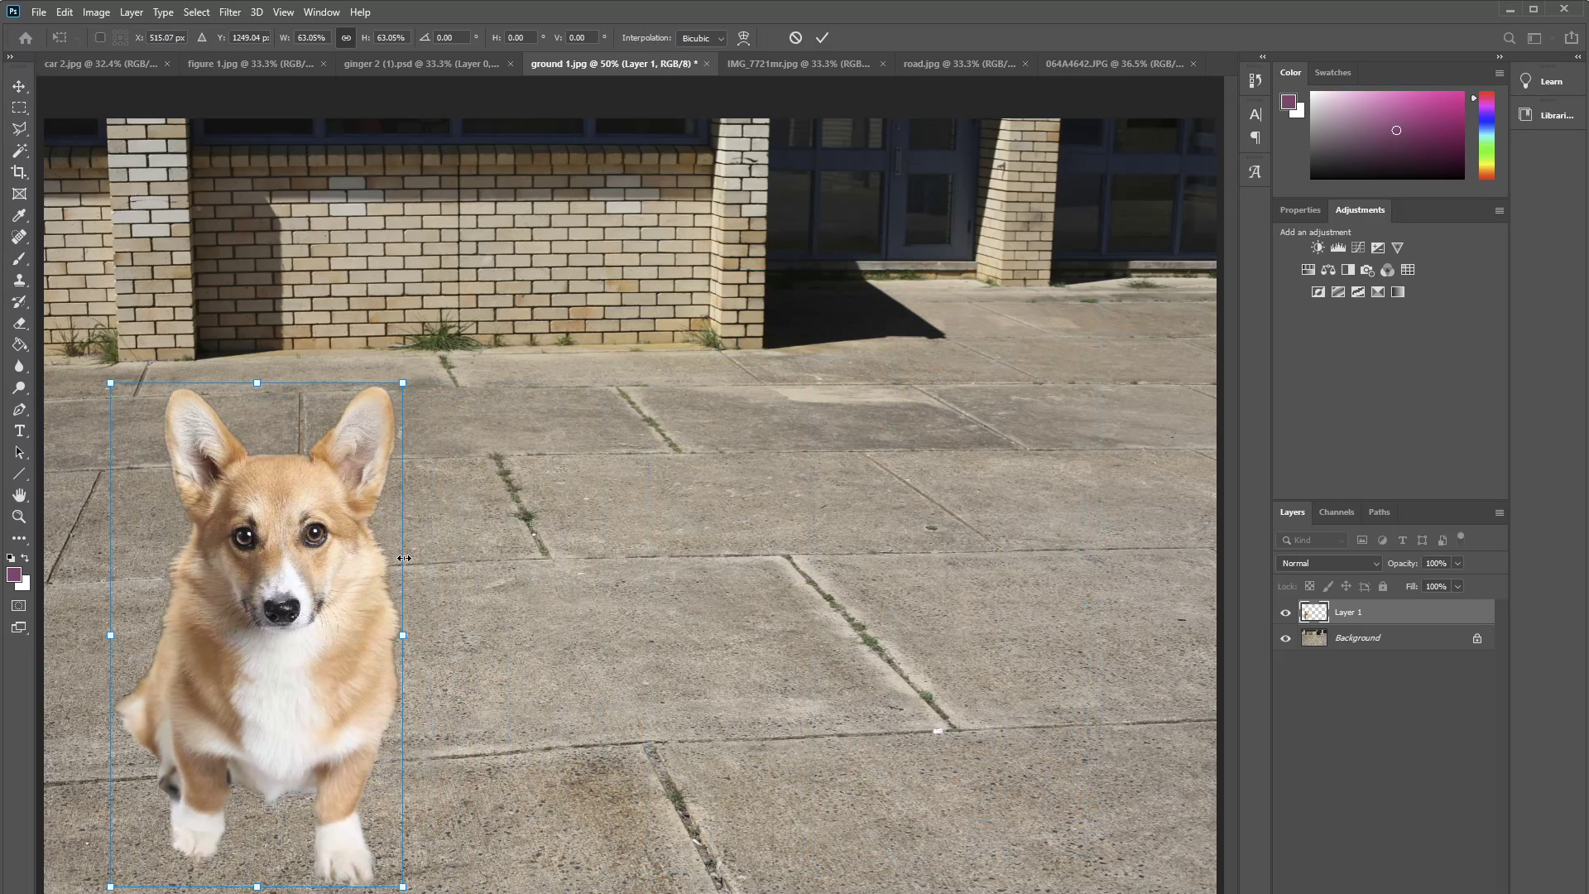
pyautogui.moveTo(402, 384); pyautogui.dragTo(373, 435)
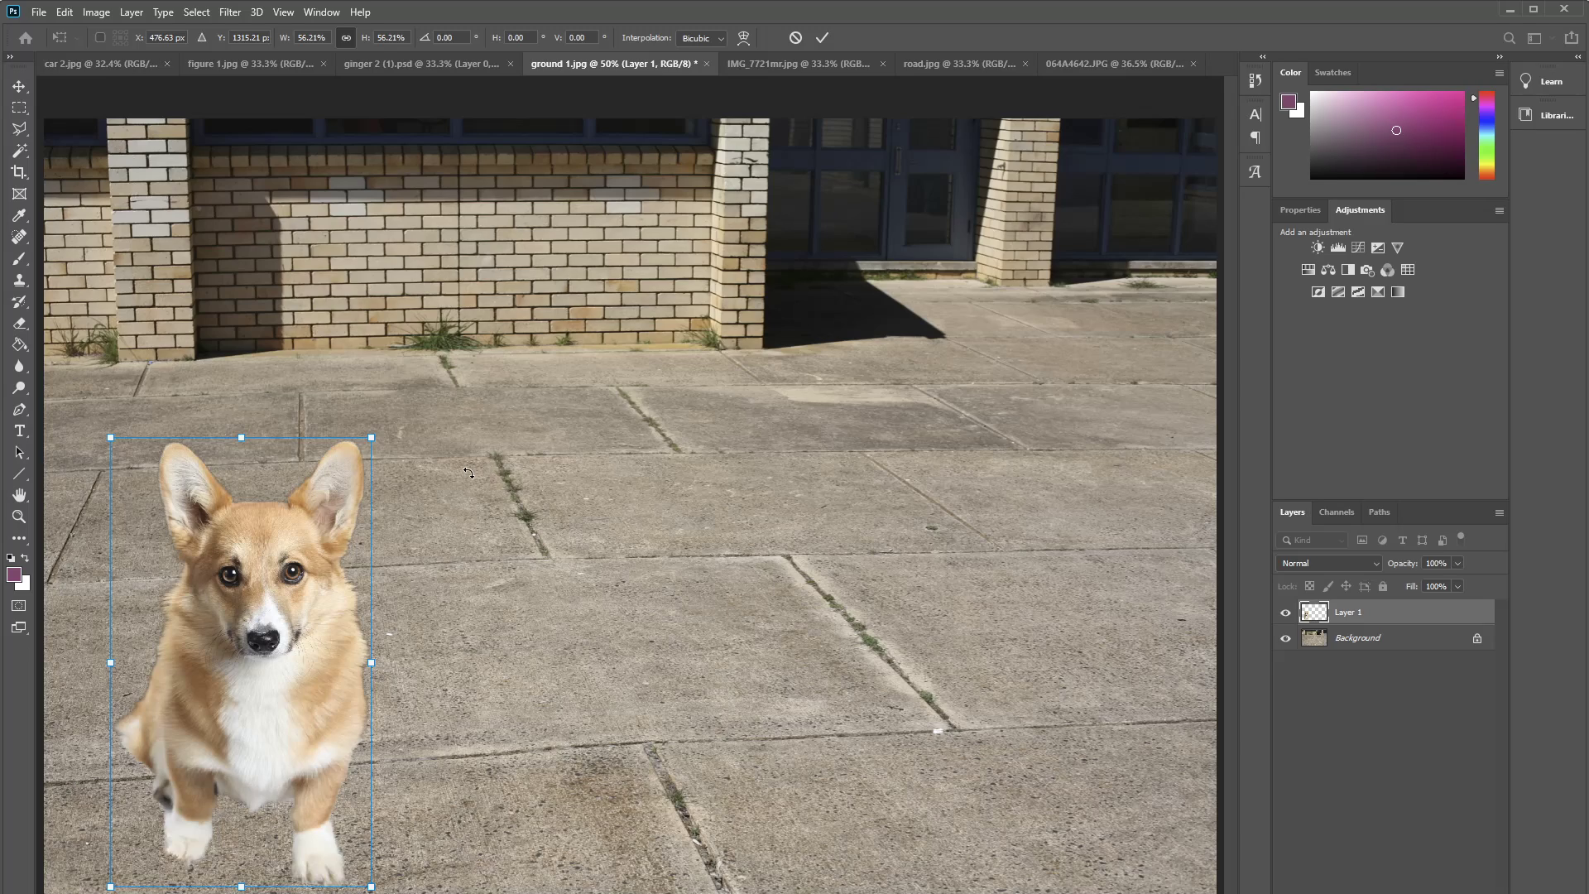
pyautogui.press('Return')
pyautogui.press('w')
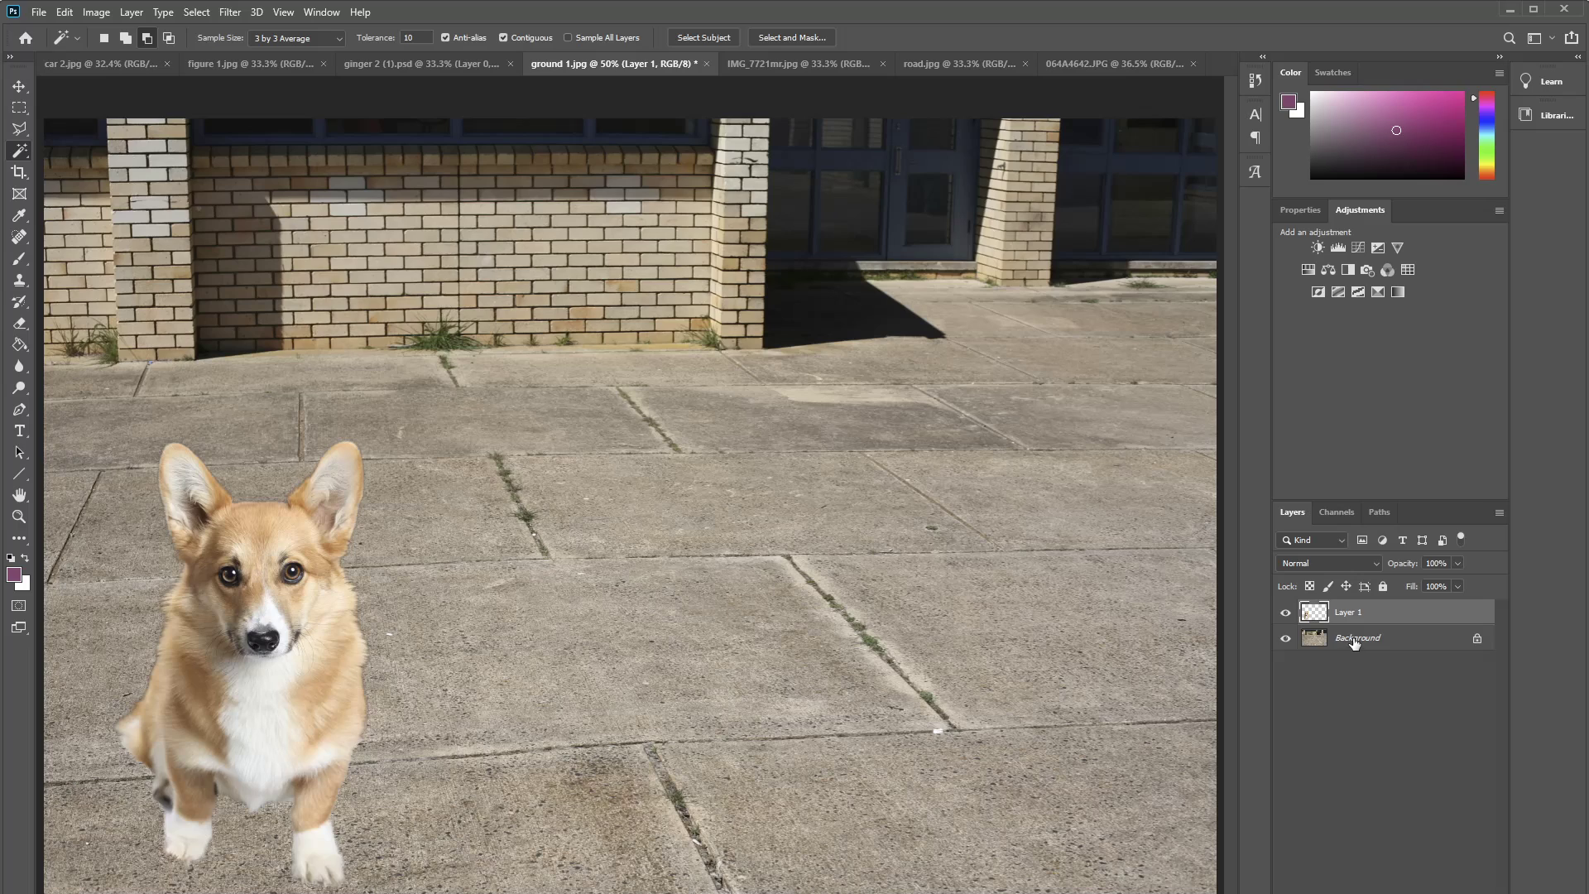
# Step: Hide and re-show the Background layer to inspect the corgi cutout on its own
pyautogui.click(1286, 642)
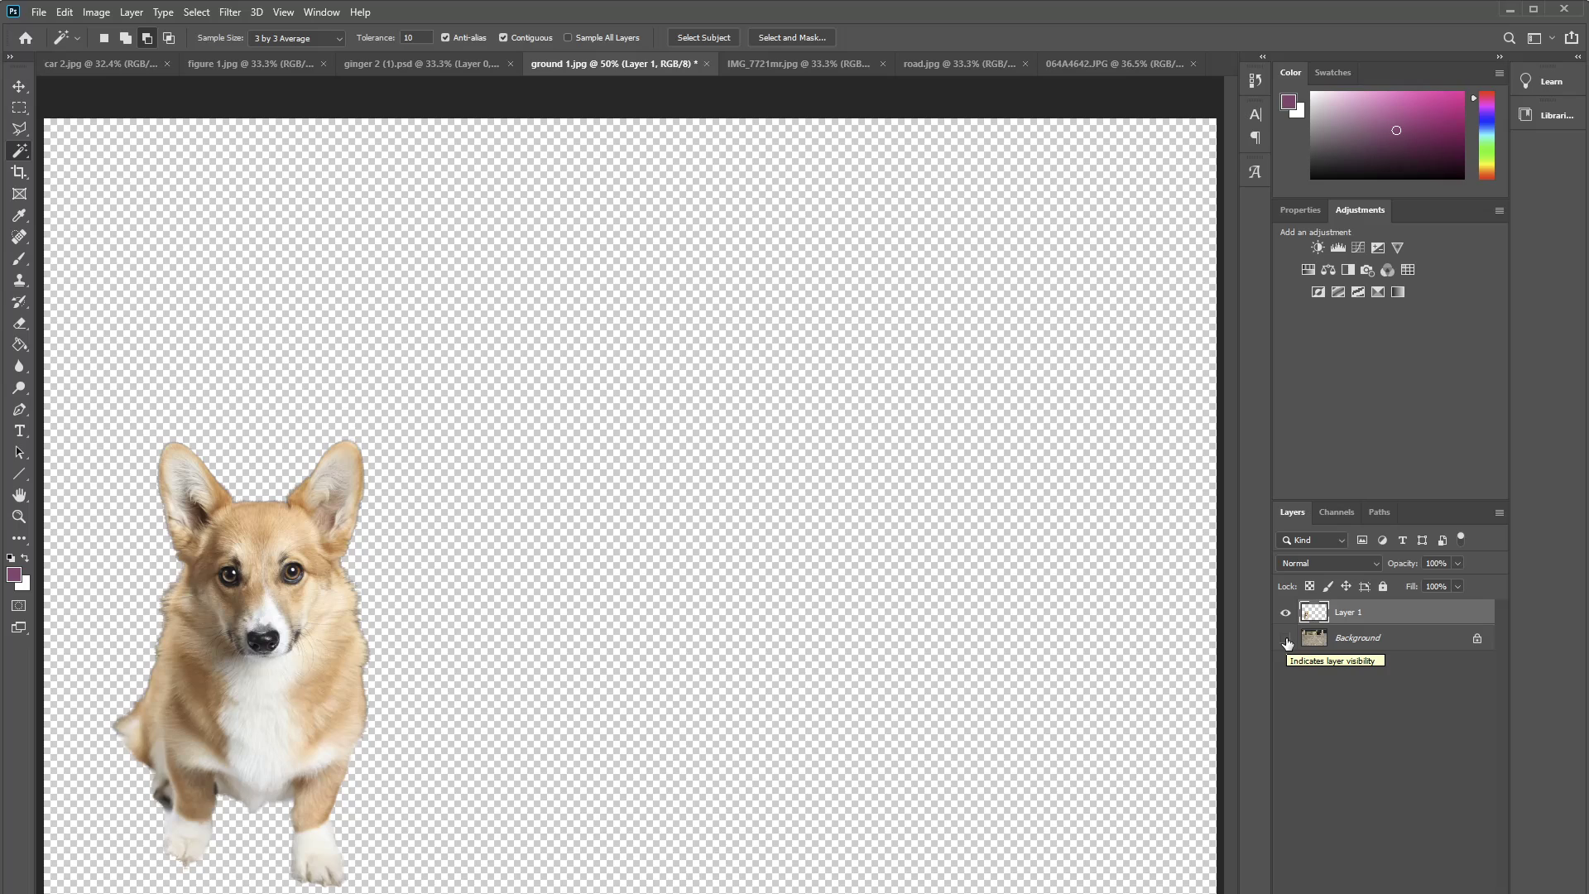
pyautogui.click(1286, 642)
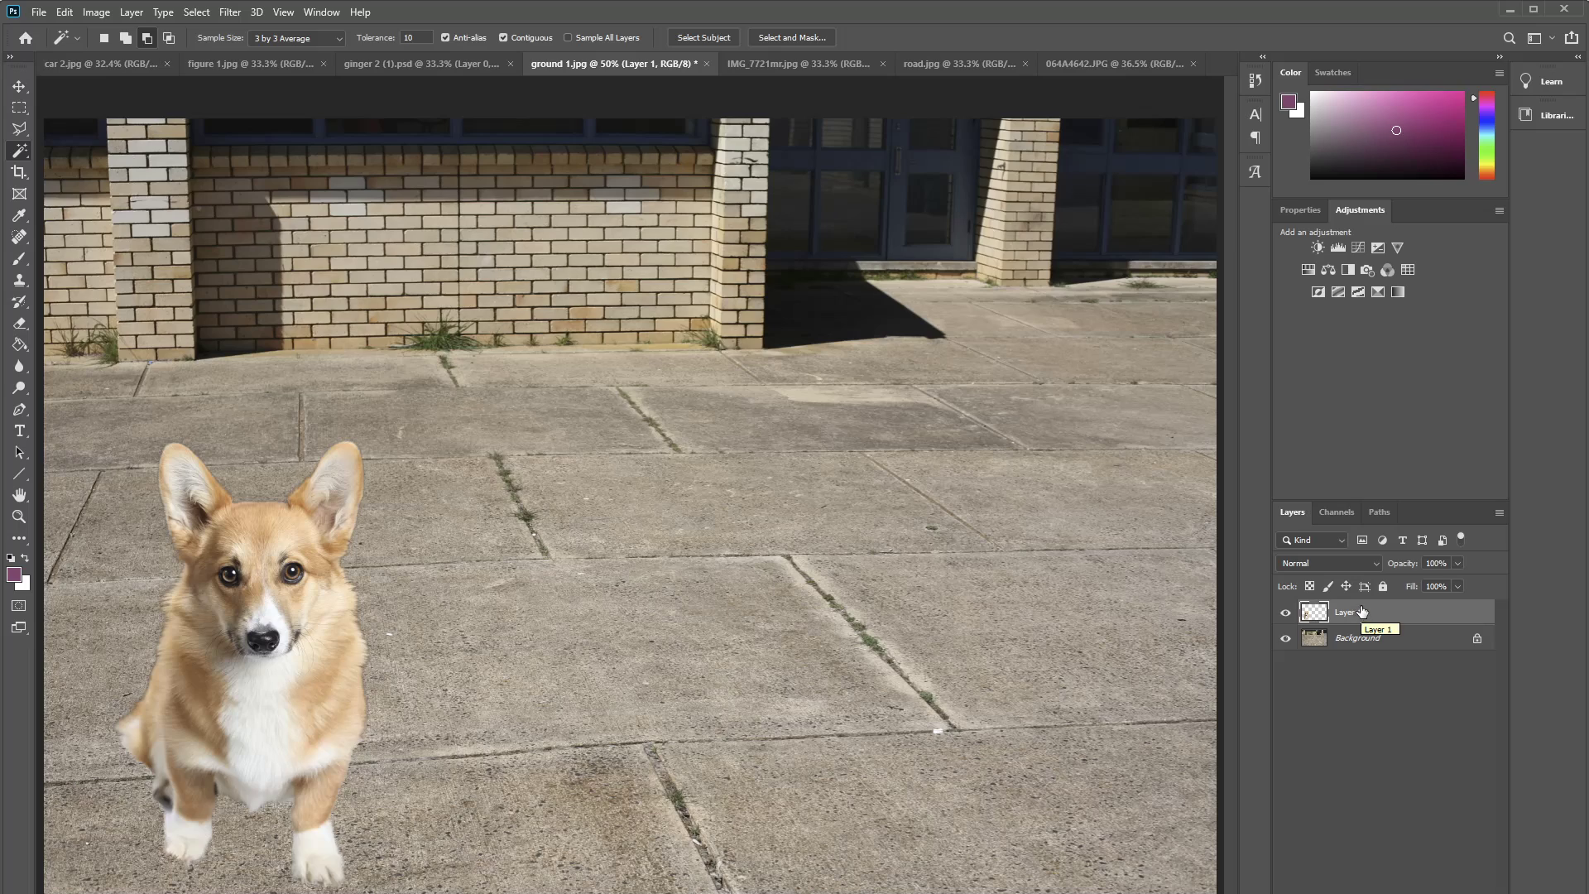
# Step: In car 2.jpg, select the red toy car by looping around it with the Object Selection tool in Lasso mode
pyautogui.click(73, 64)
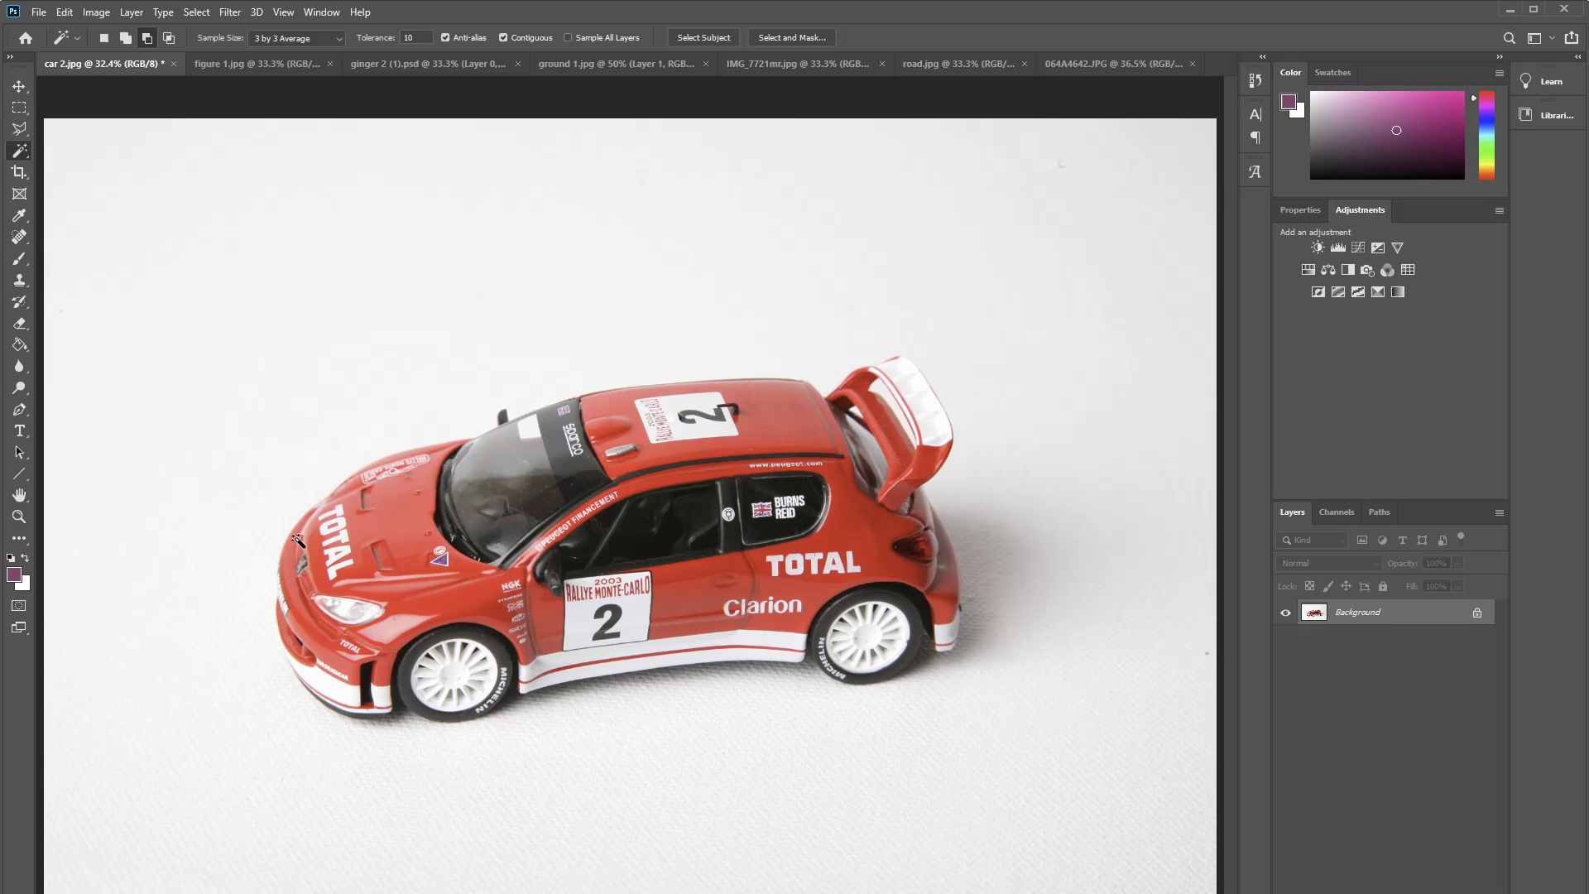
pyautogui.rightClick(19, 154)
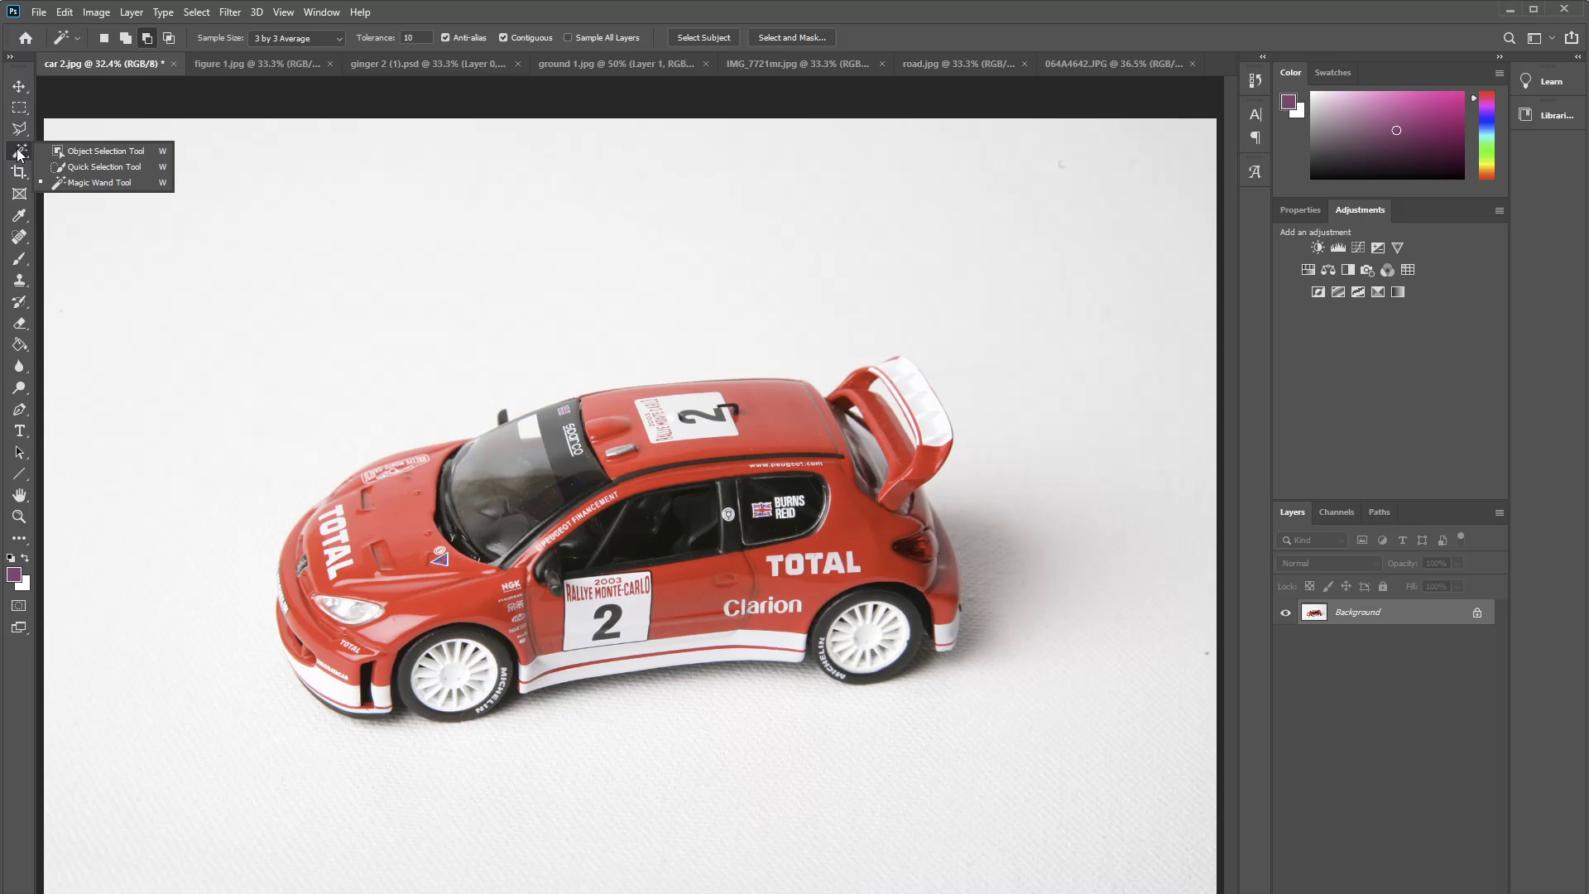
pyautogui.click(108, 152)
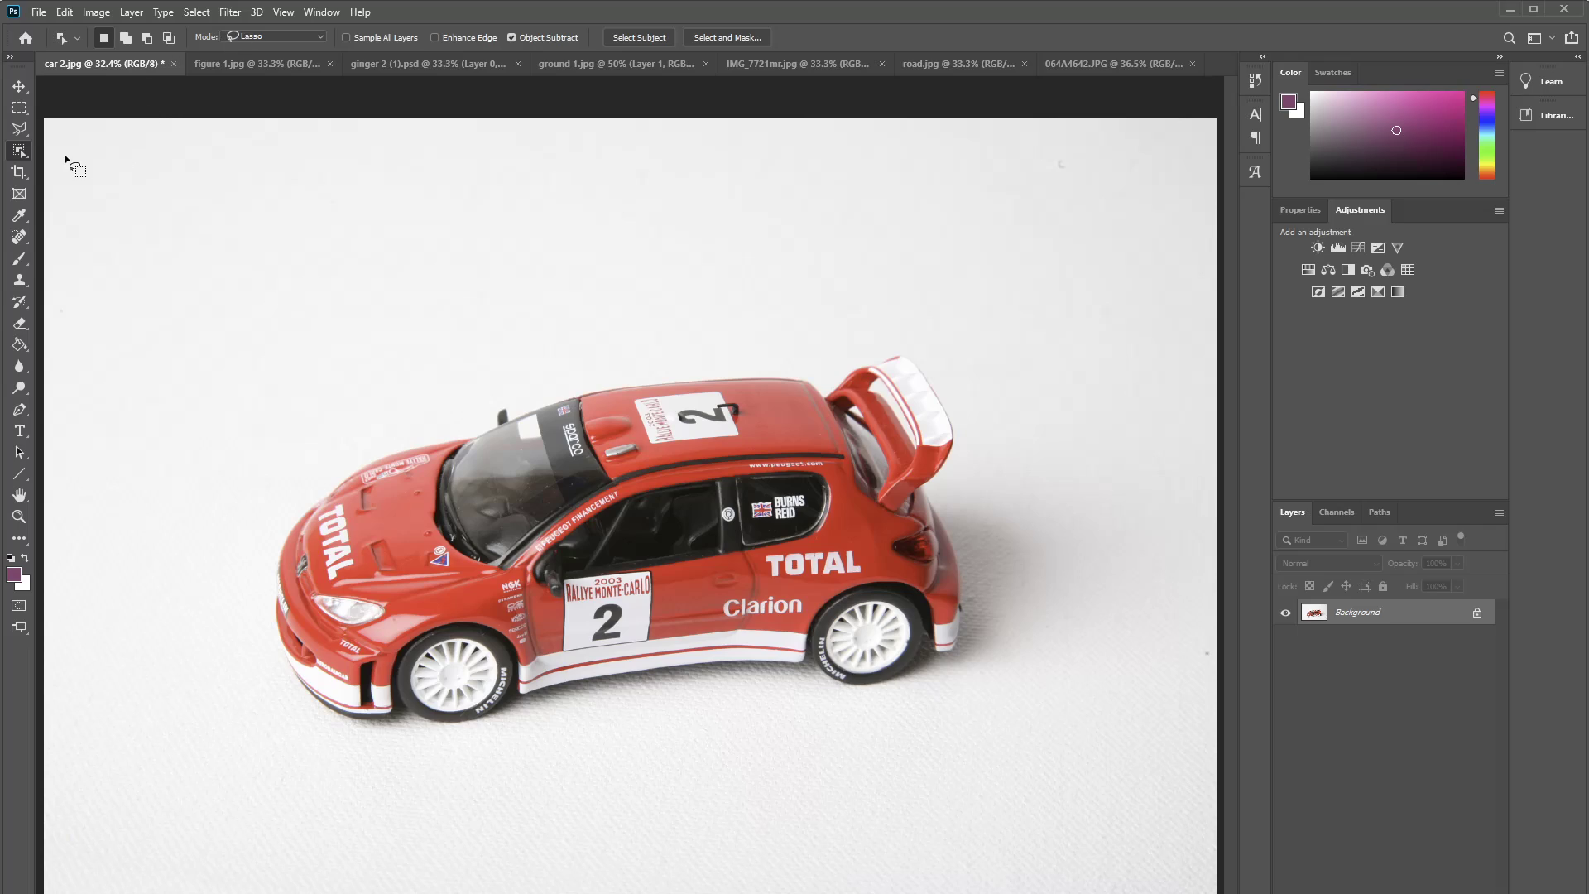
pyautogui.click(322, 37)
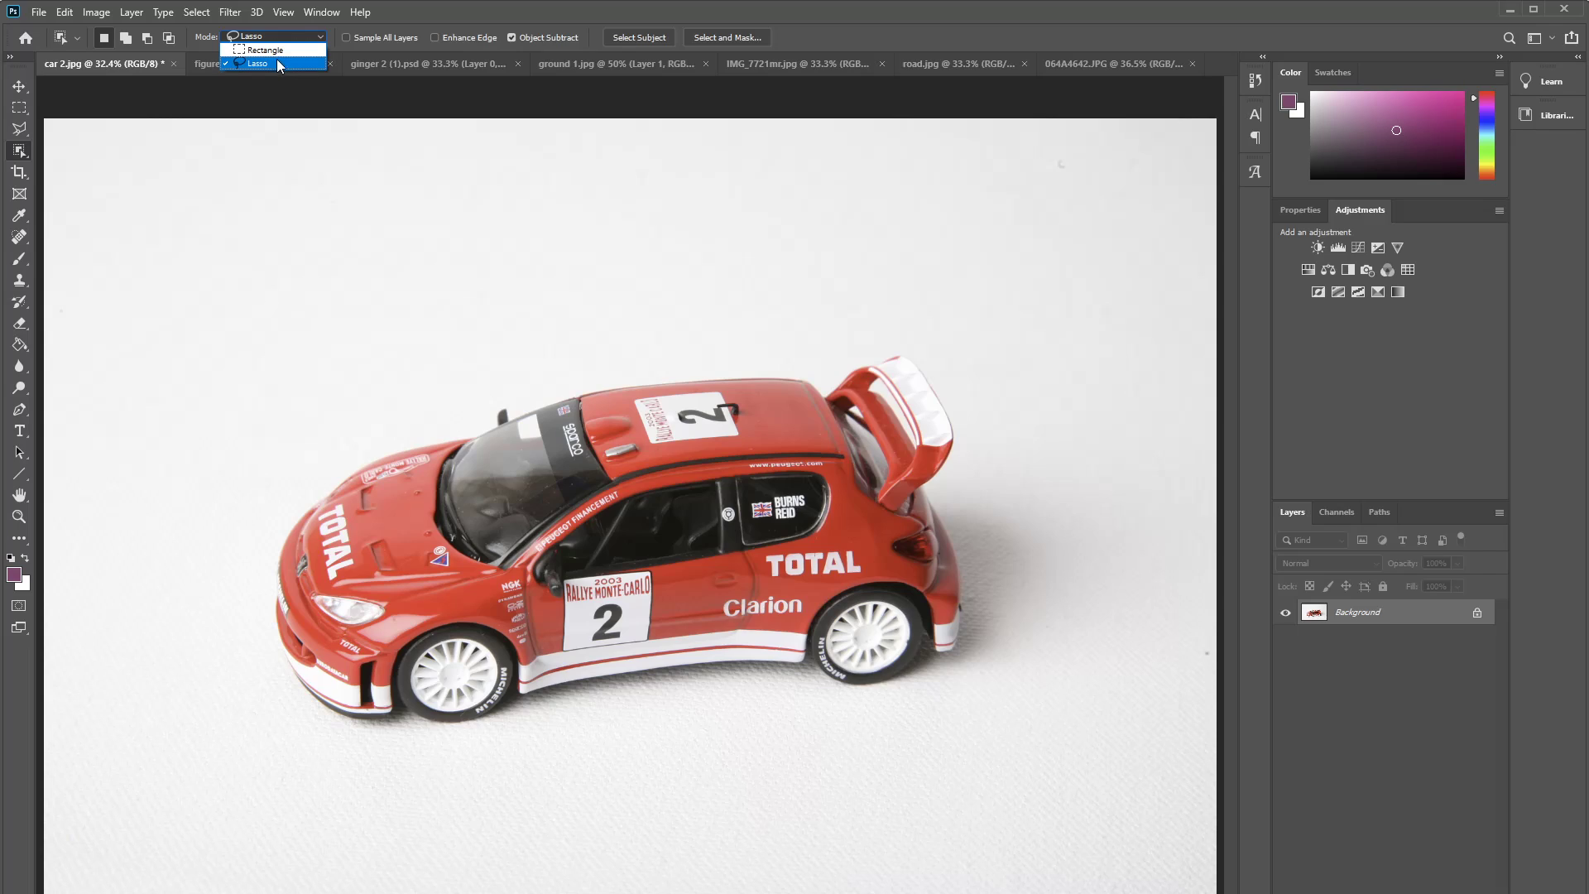
pyautogui.click(266, 62)
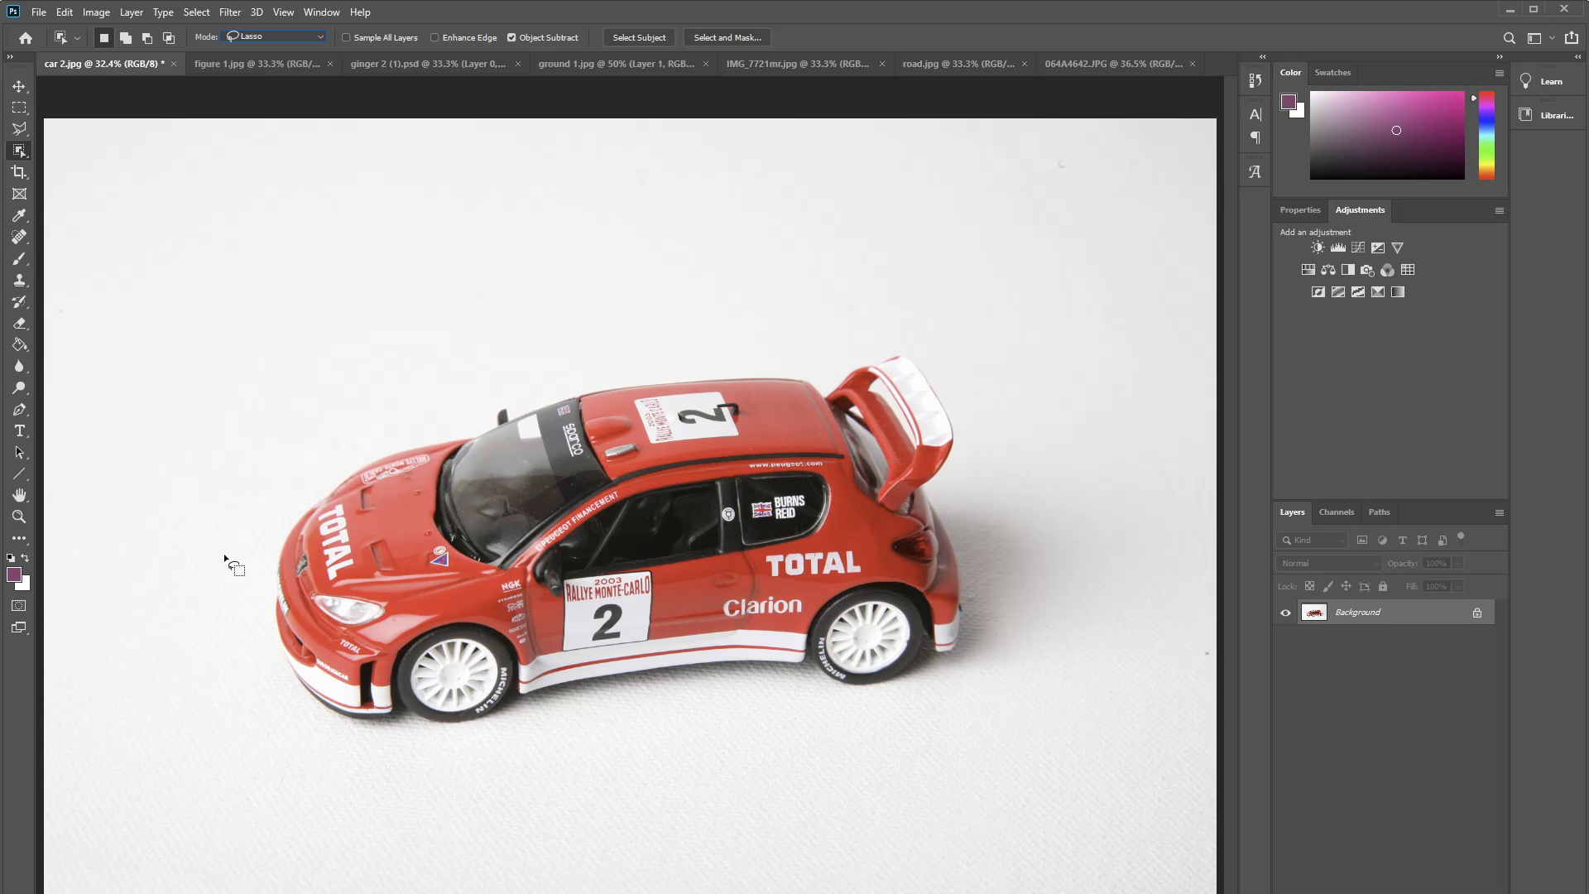
pyautogui.moveTo(224, 560)
pyautogui.mouseDown()
pyautogui.moveTo(277, 450)
pyautogui.moveTo(446, 350)
pyautogui.moveTo(771, 304)
pyautogui.mouseUp()
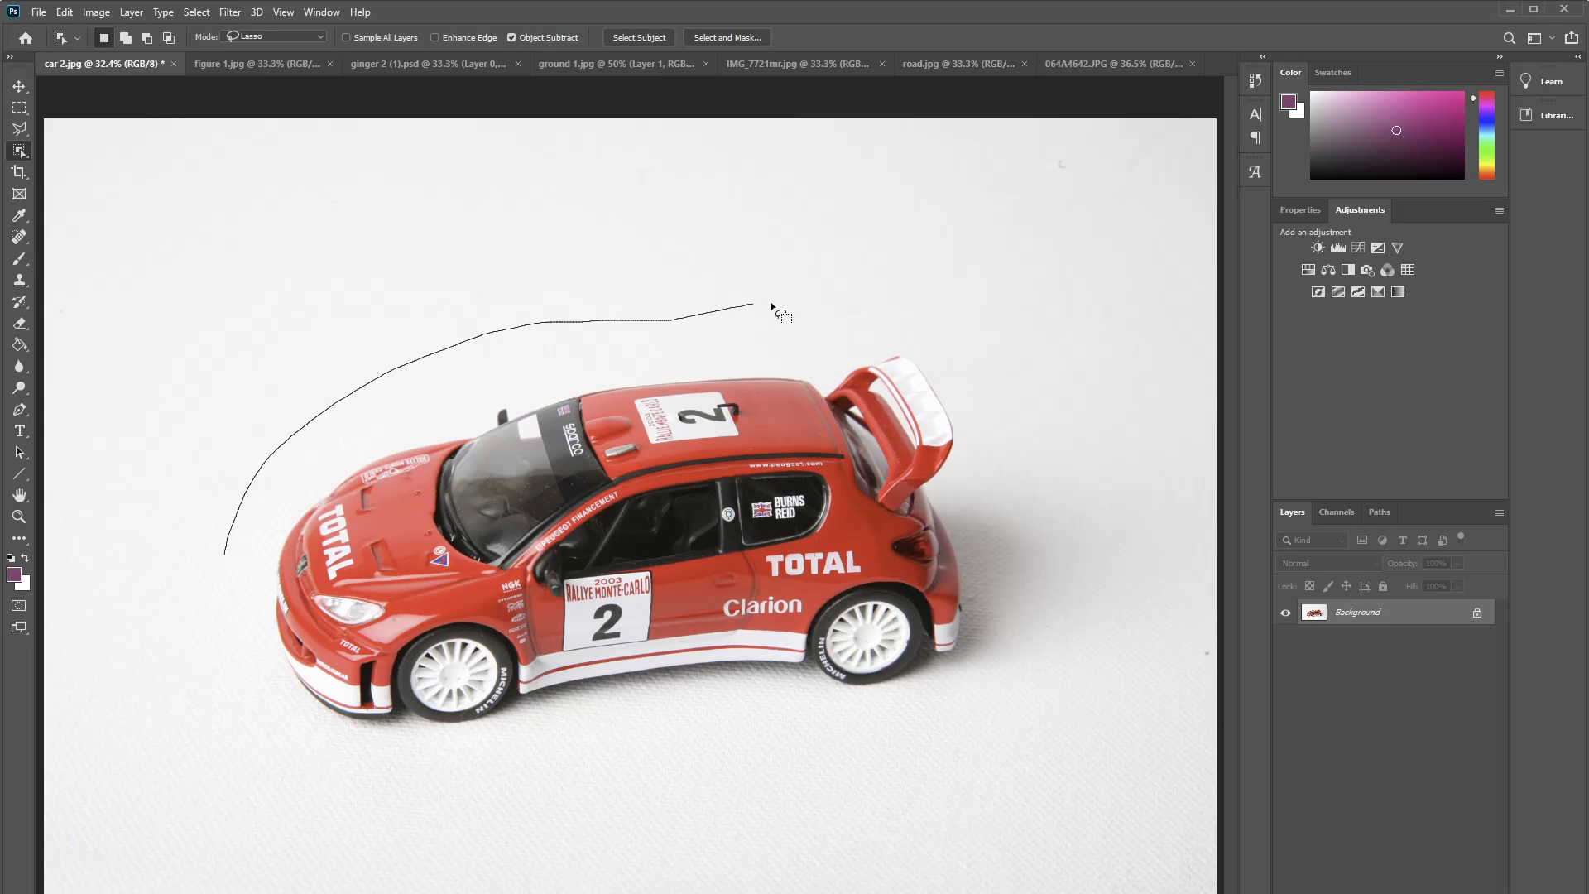
pyautogui.moveTo(983, 339)
pyautogui.mouseDown()
pyautogui.moveTo(1036, 585)
pyautogui.moveTo(902, 756)
pyautogui.moveTo(272, 753)
pyautogui.moveTo(223, 550)
pyautogui.mouseUp()
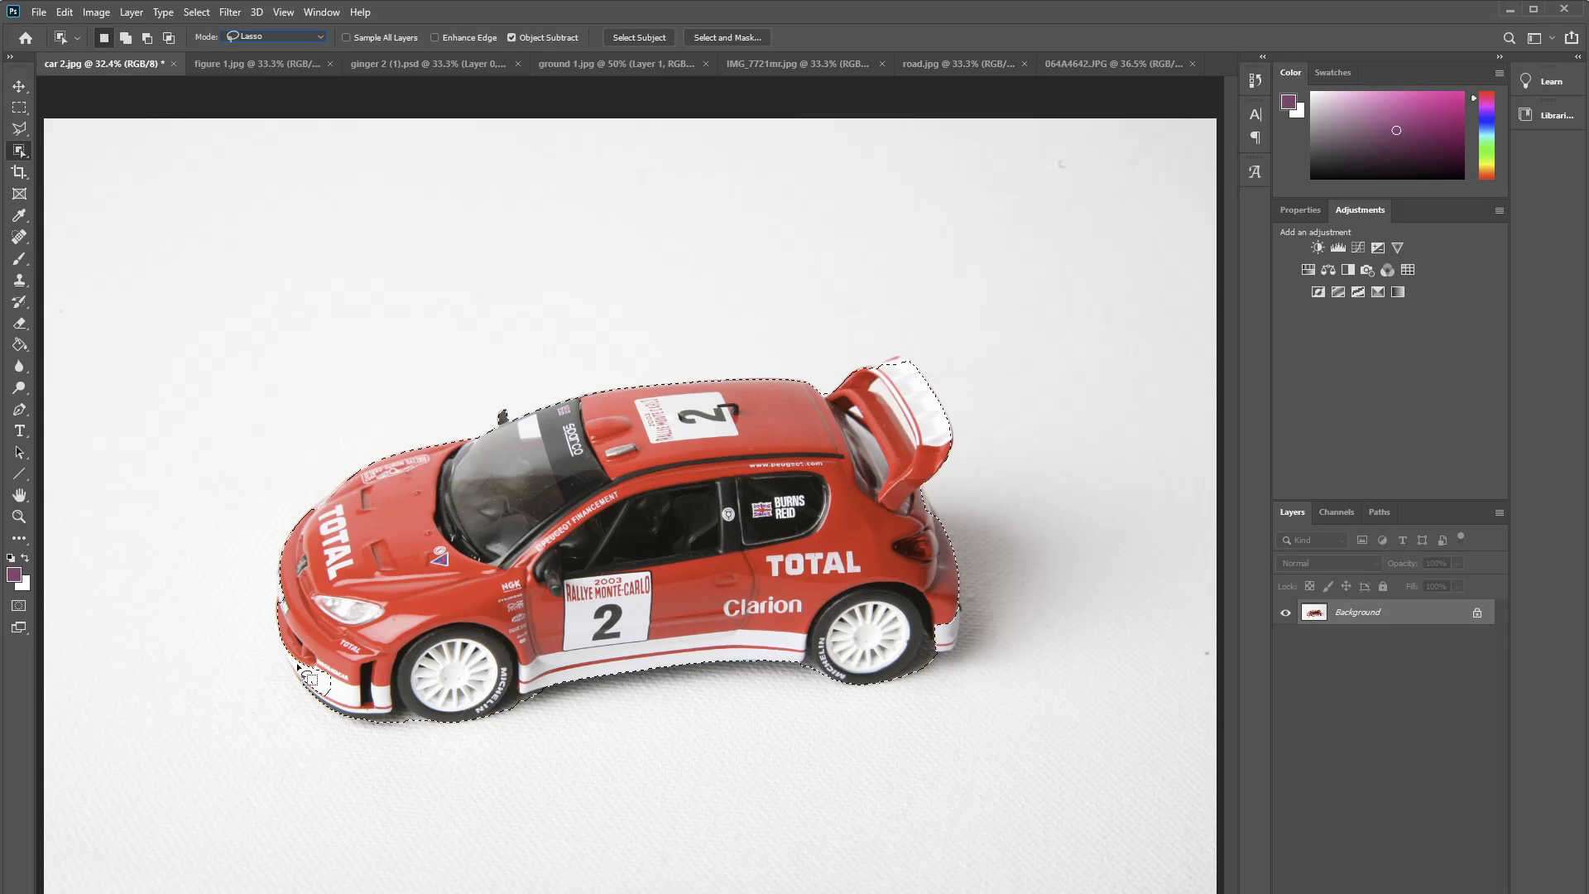
pyautogui.moveTo(299, 668); pyautogui.dragTo(323, 708)
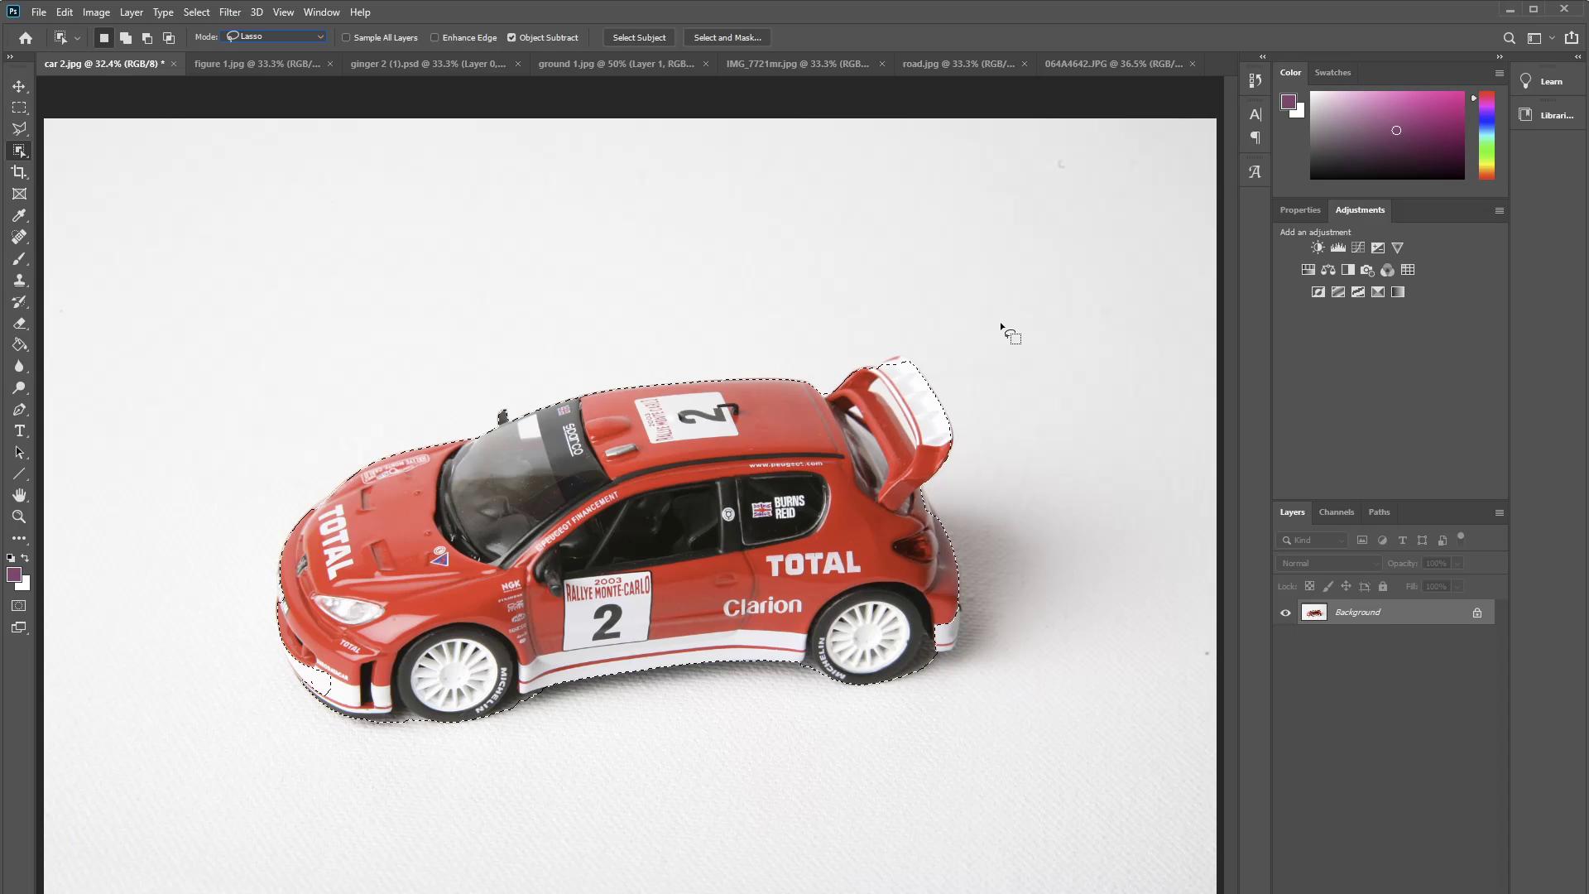
# Step: Add the missed front bumper corner to the car selection using the Polygonal Lasso in Add to Selection mode
pyautogui.click(19, 131)
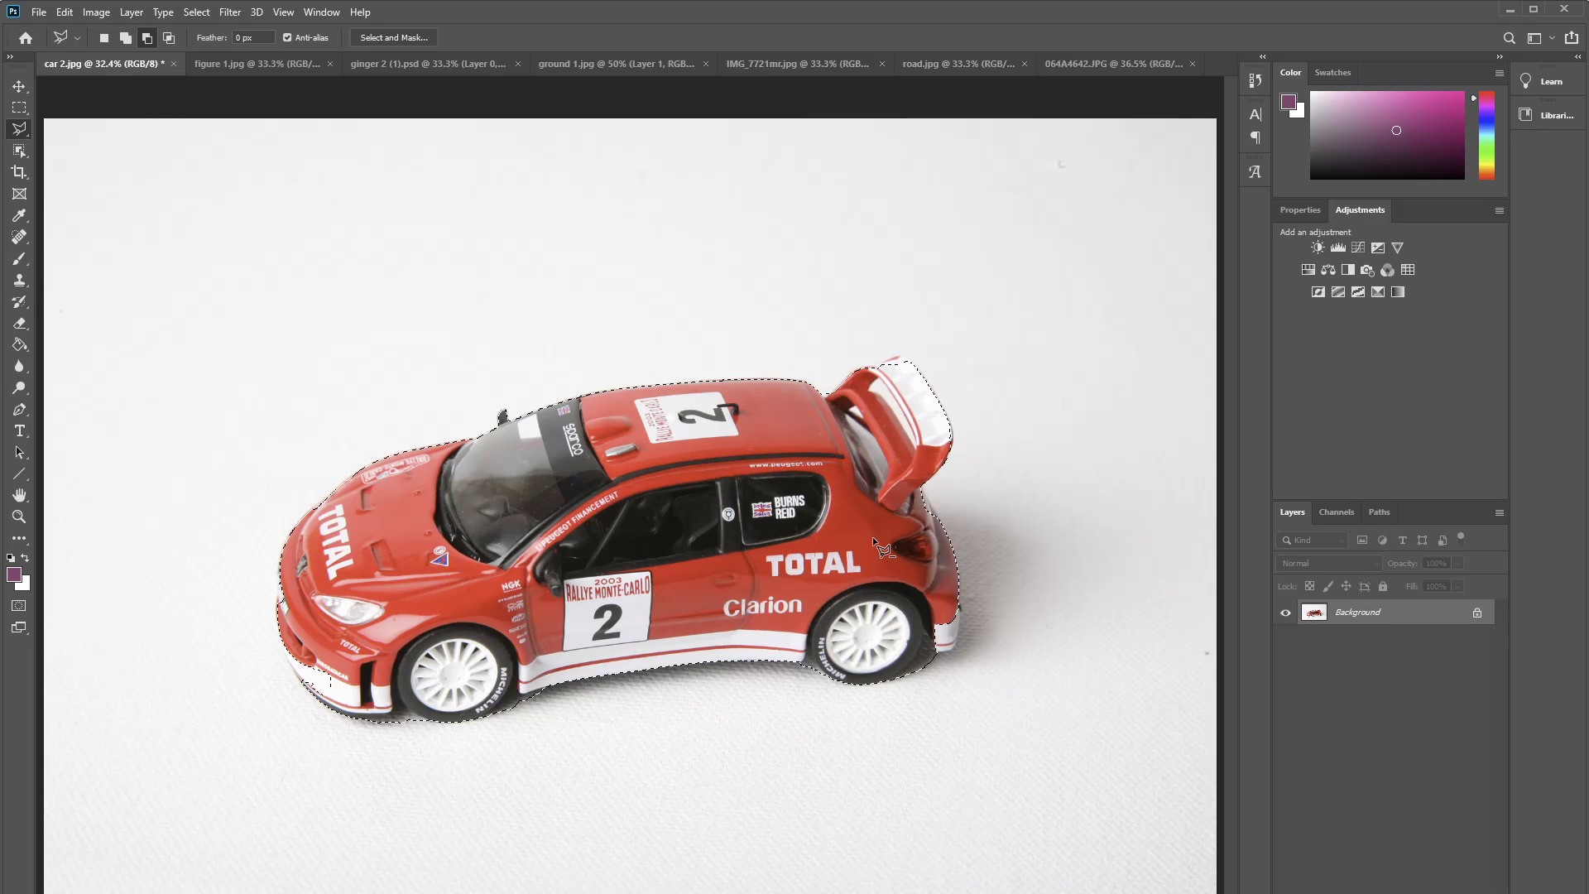
pyautogui.click(305, 684)
pyautogui.doubleClick(345, 709)
pyautogui.click(148, 37)
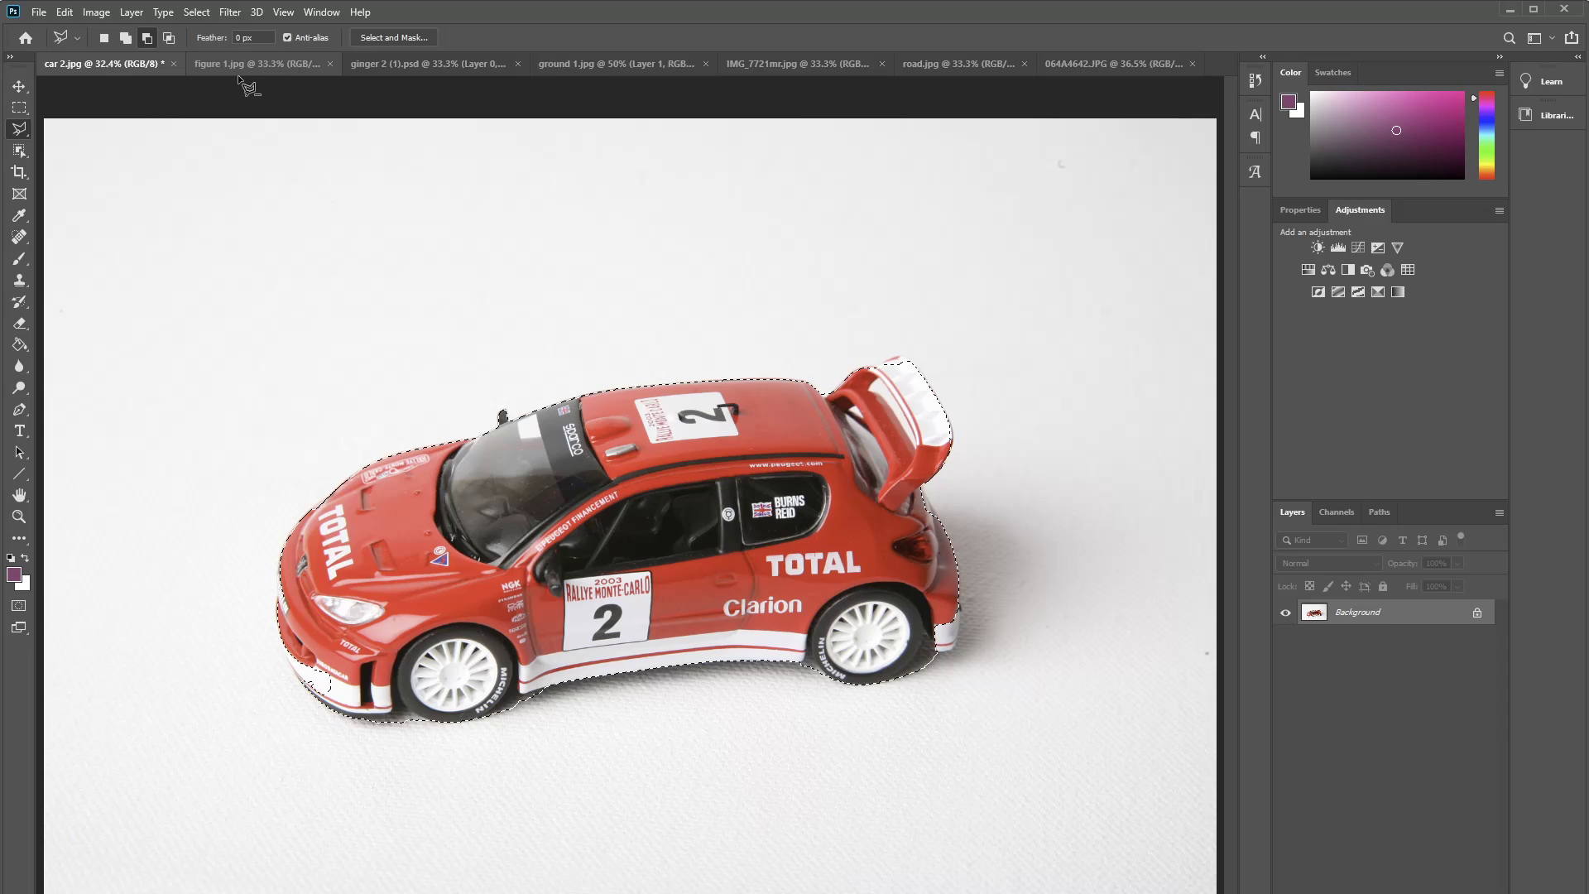
pyautogui.click(126, 38)
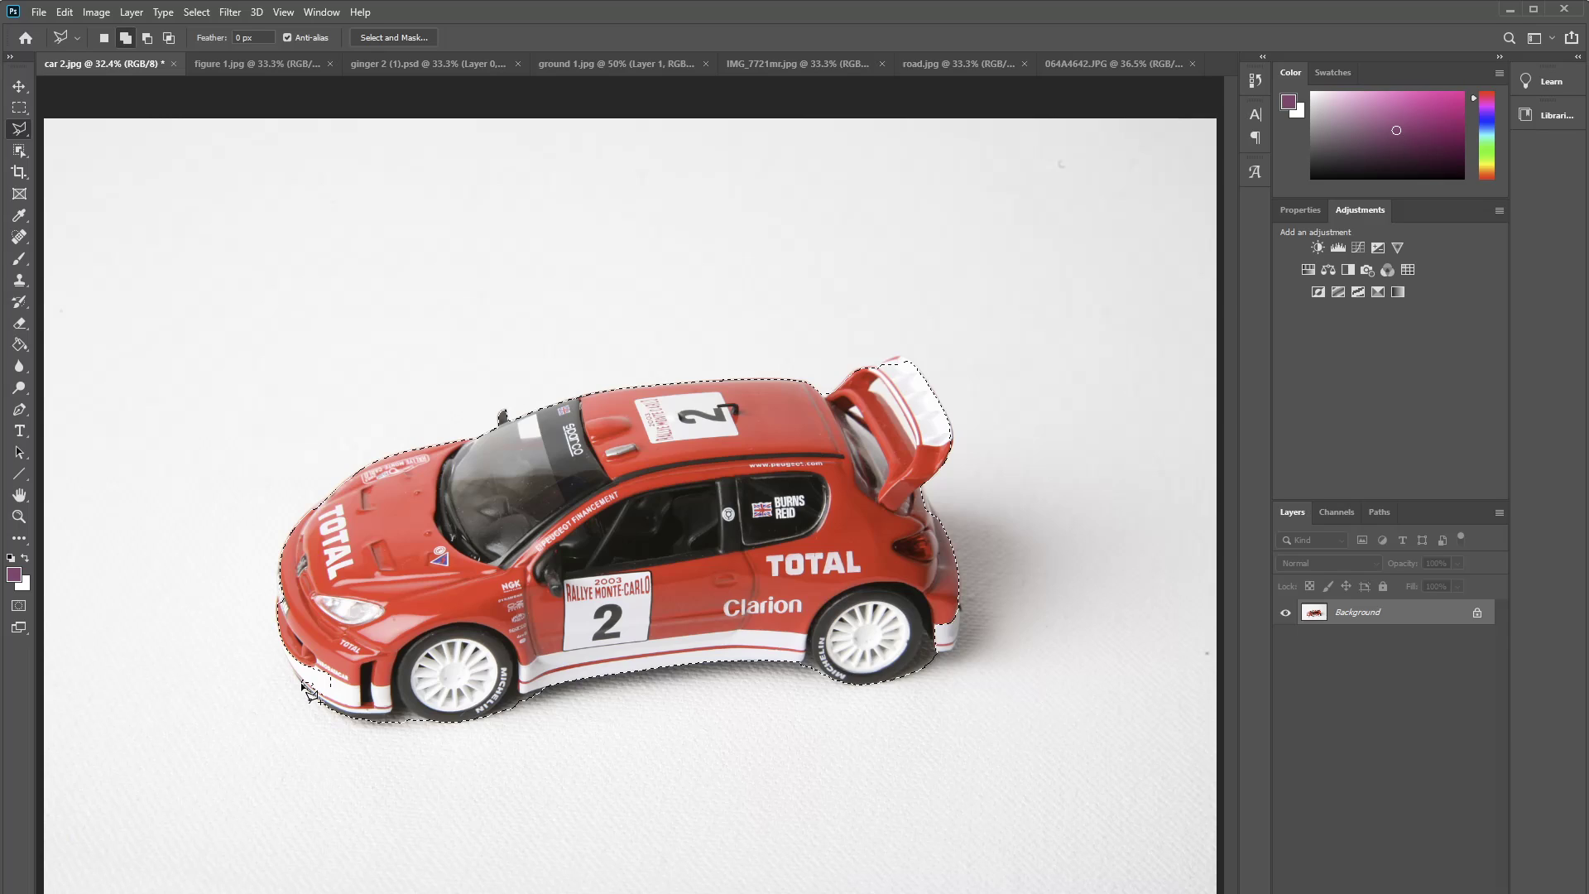
pyautogui.click(287, 660)
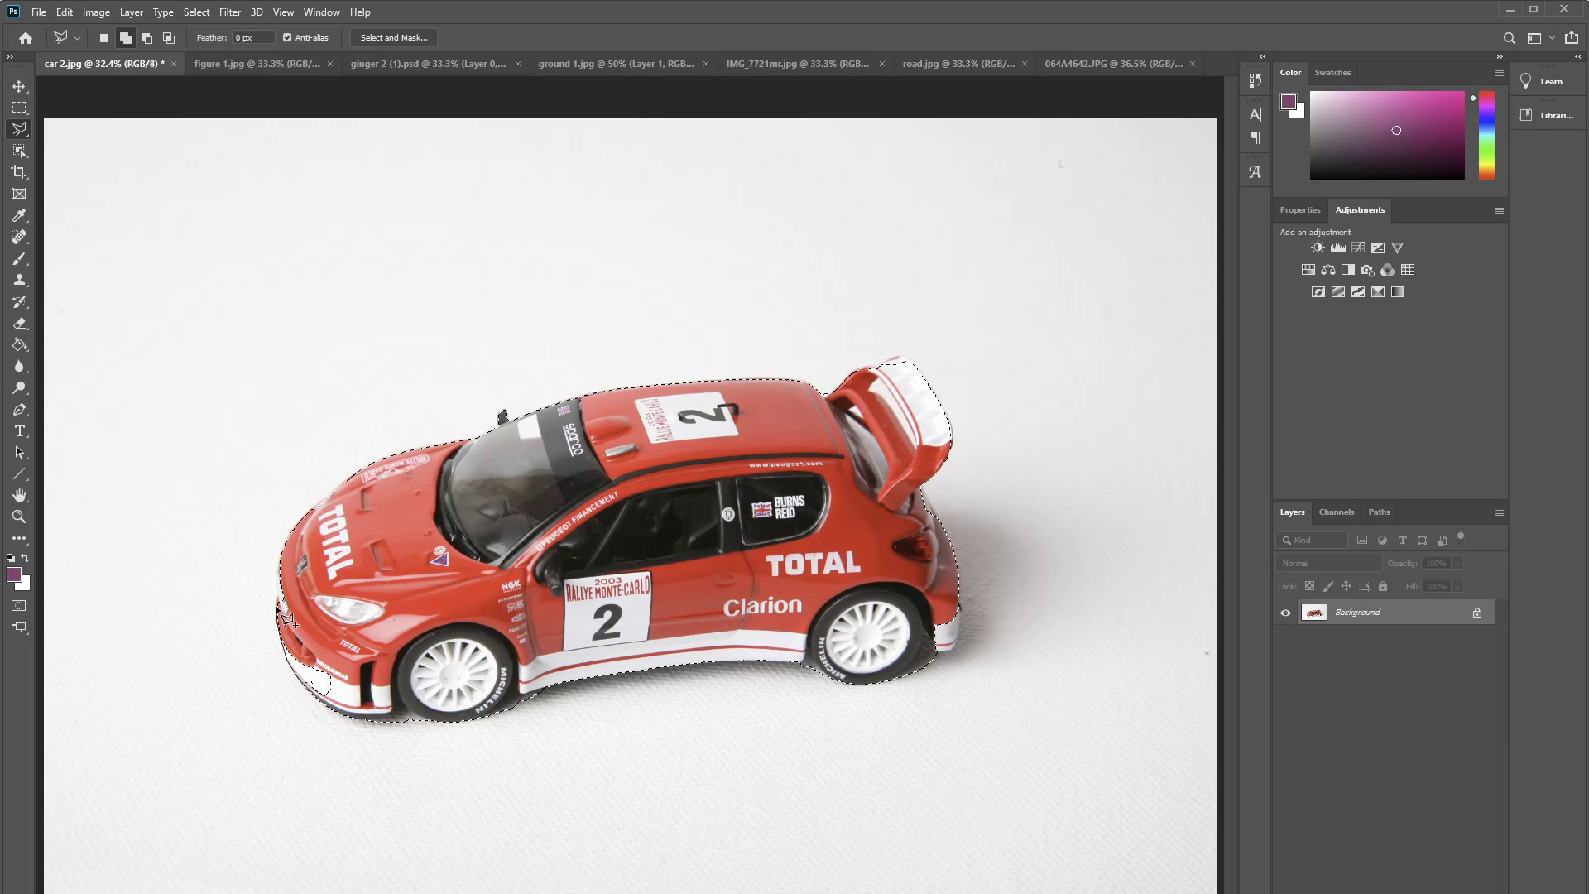
pyautogui.click(287, 618)
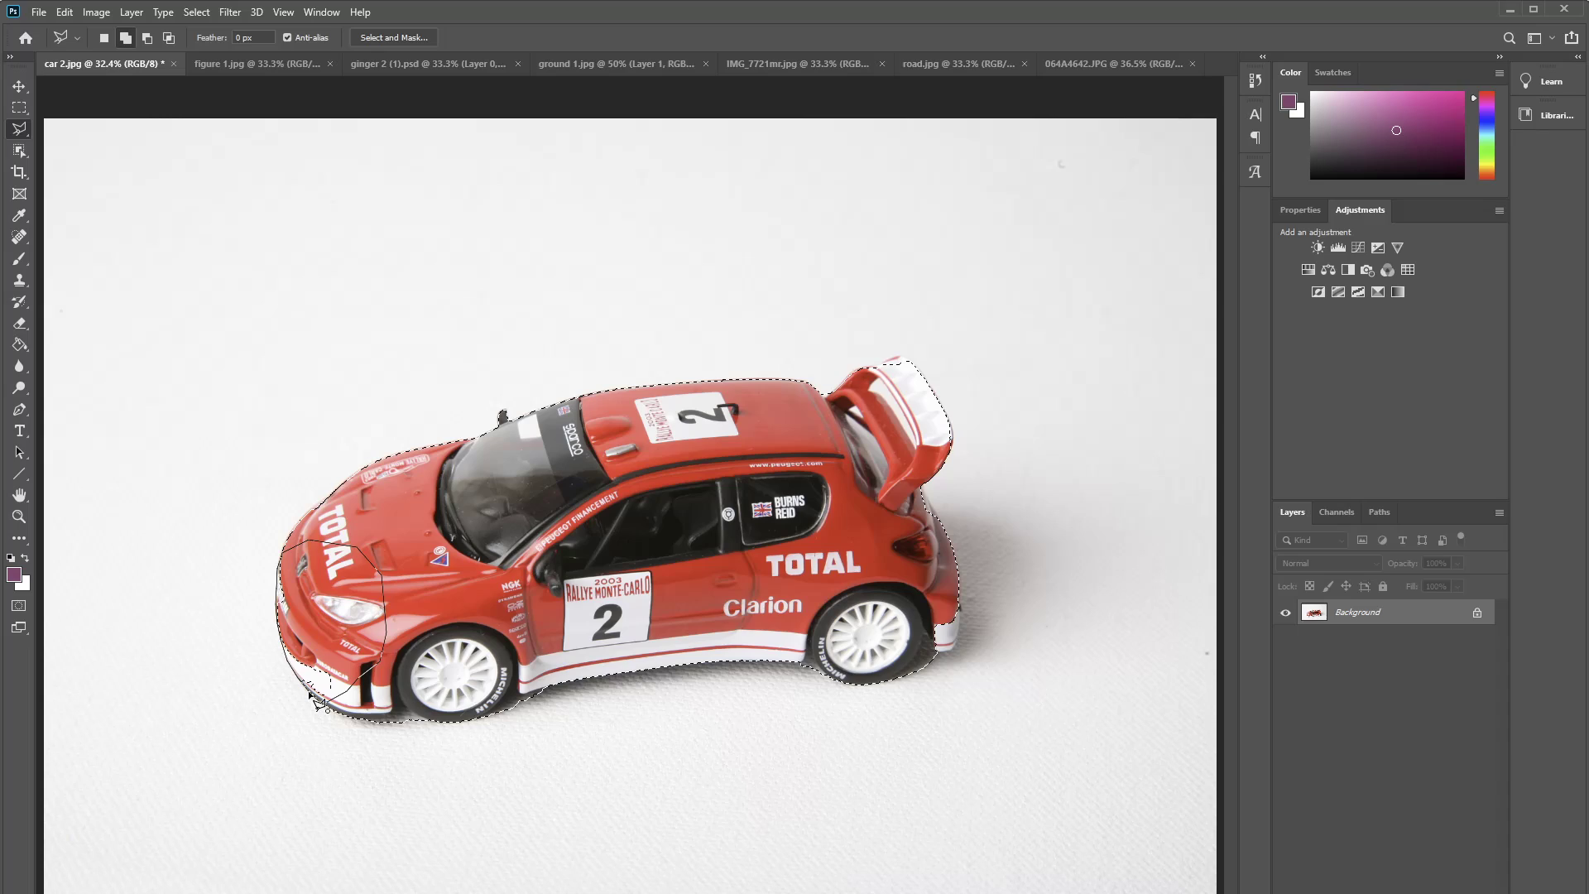
pyautogui.moveTo(316, 702); pyautogui.dragTo(319, 703)
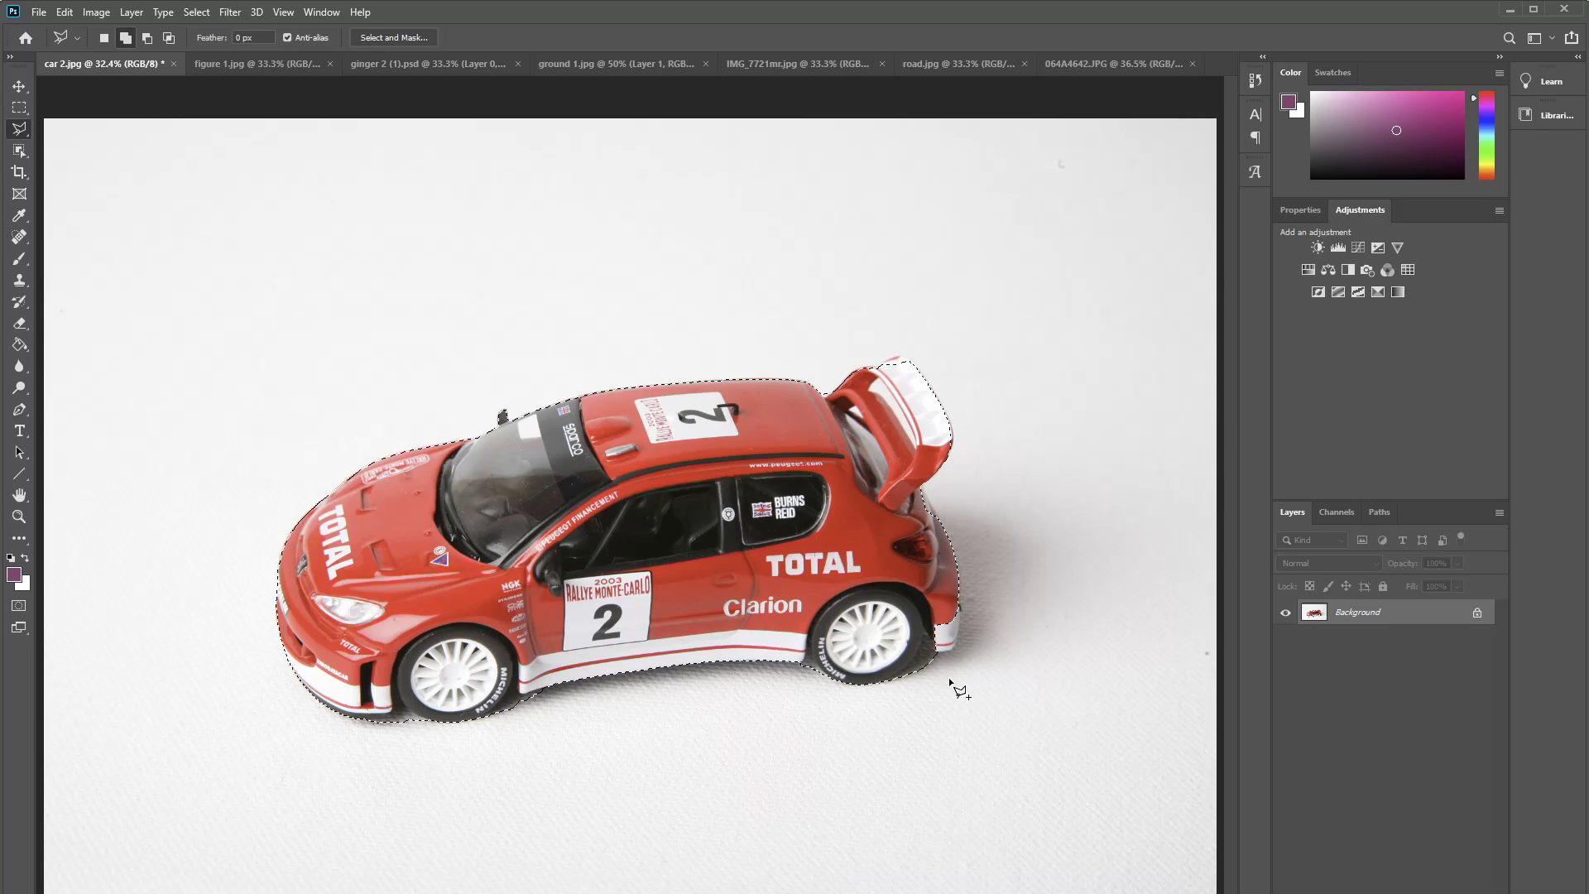
# Step: Add the missed upper edge of the rear spoiler to the car selection with the Polygonal Lasso
pyautogui.click(878, 365)
pyautogui.click(900, 356)
pyautogui.click(915, 377)
pyautogui.click(888, 381)
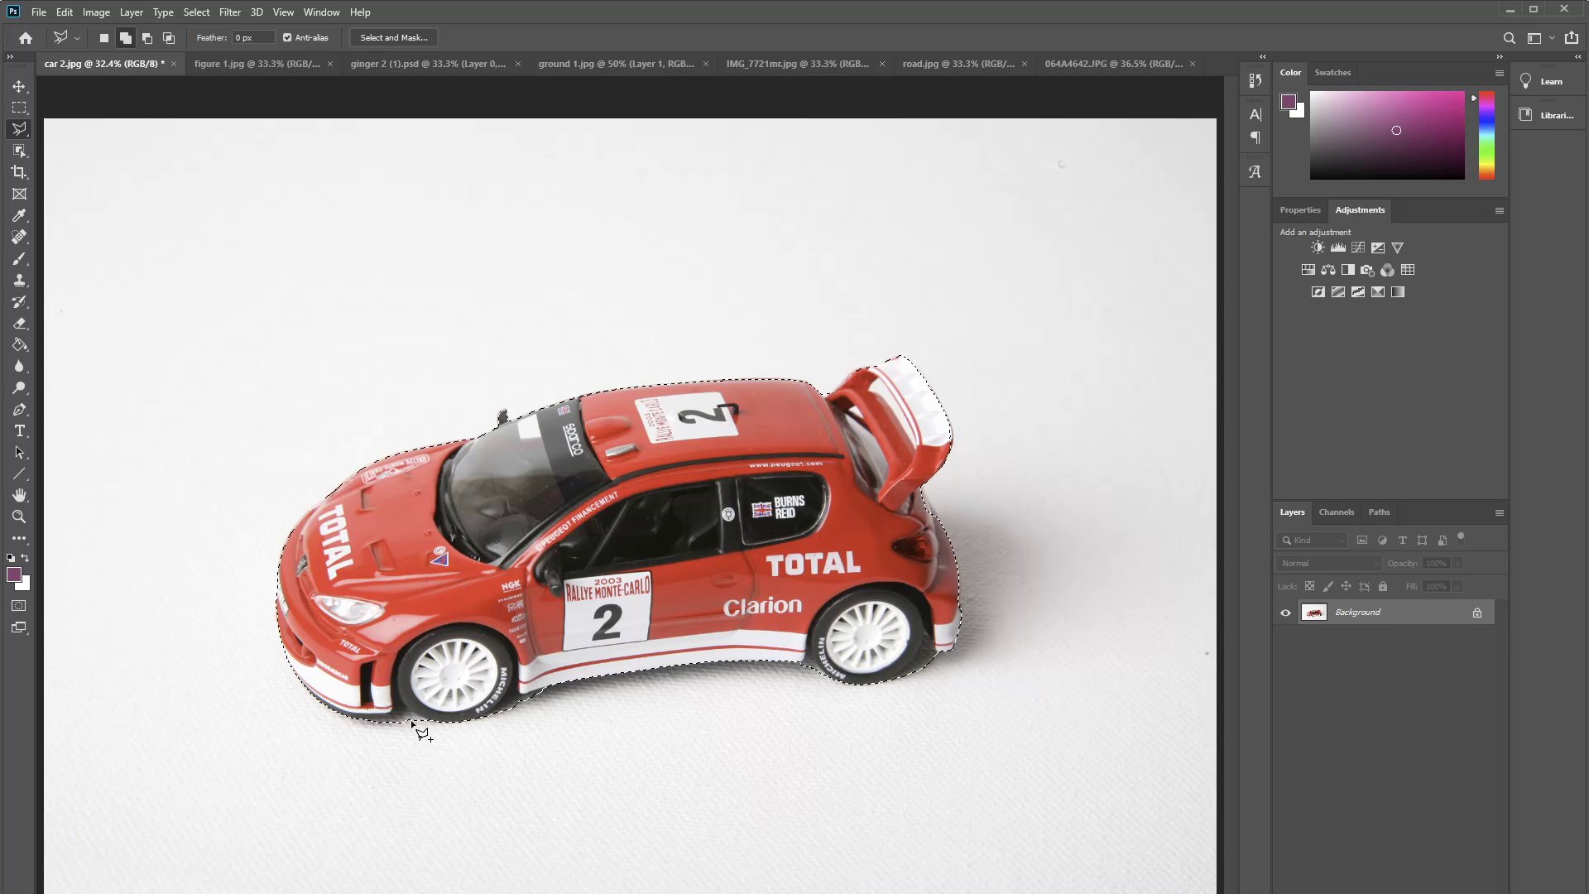
# Step: Remove the shadow areas beneath the front and rear wheels from the car selection using the Polygonal Lasso in Subtract from Selection mode
pyautogui.click(149, 40)
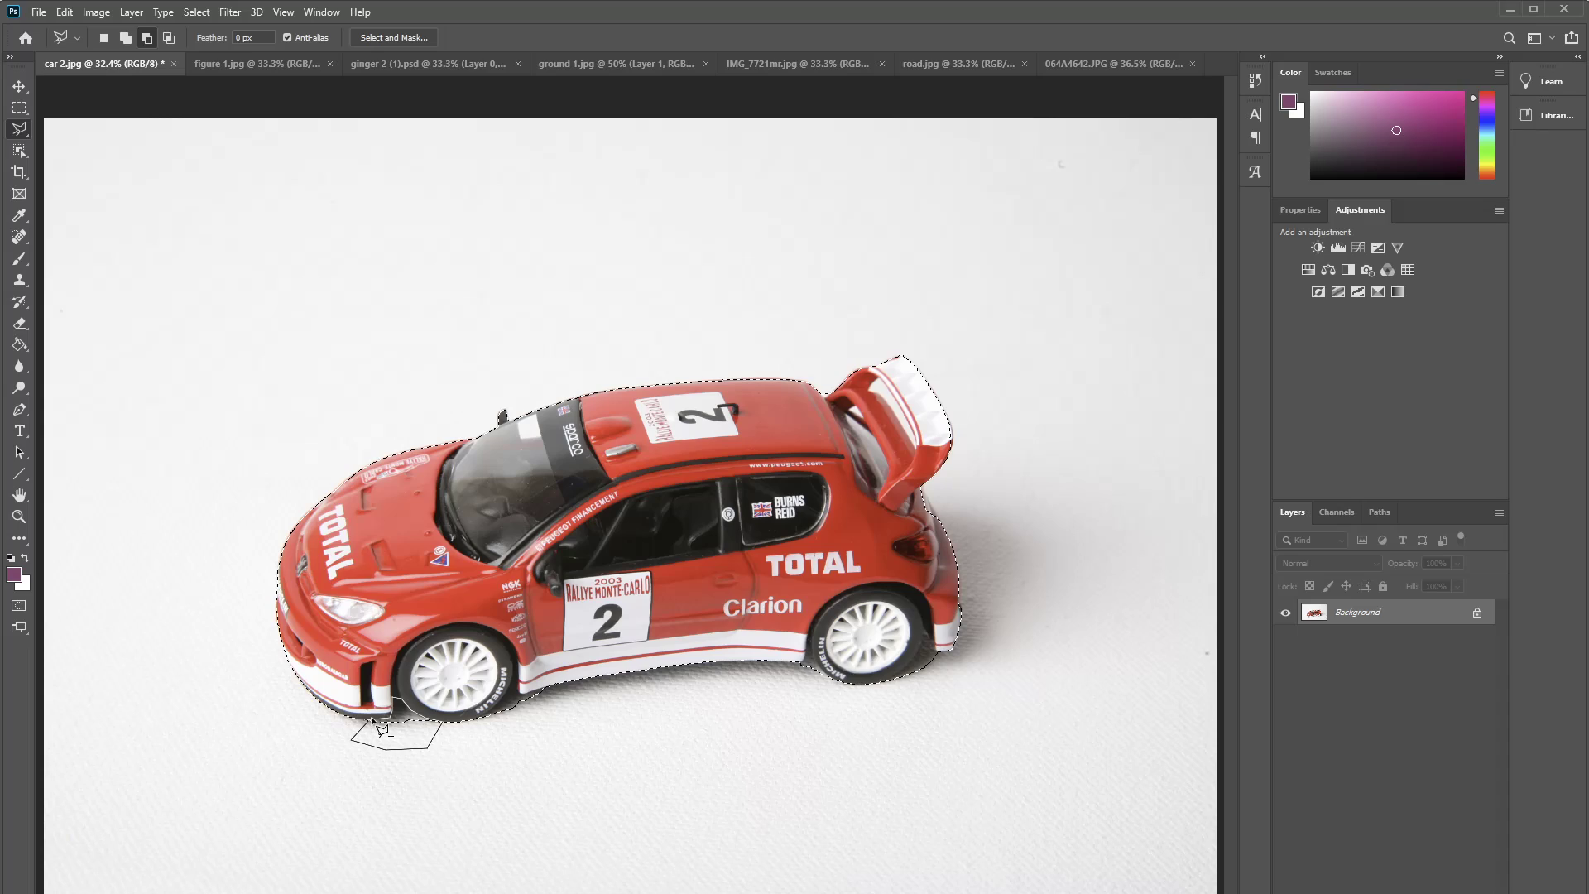
pyautogui.doubleClick(507, 719)
pyautogui.click(827, 680)
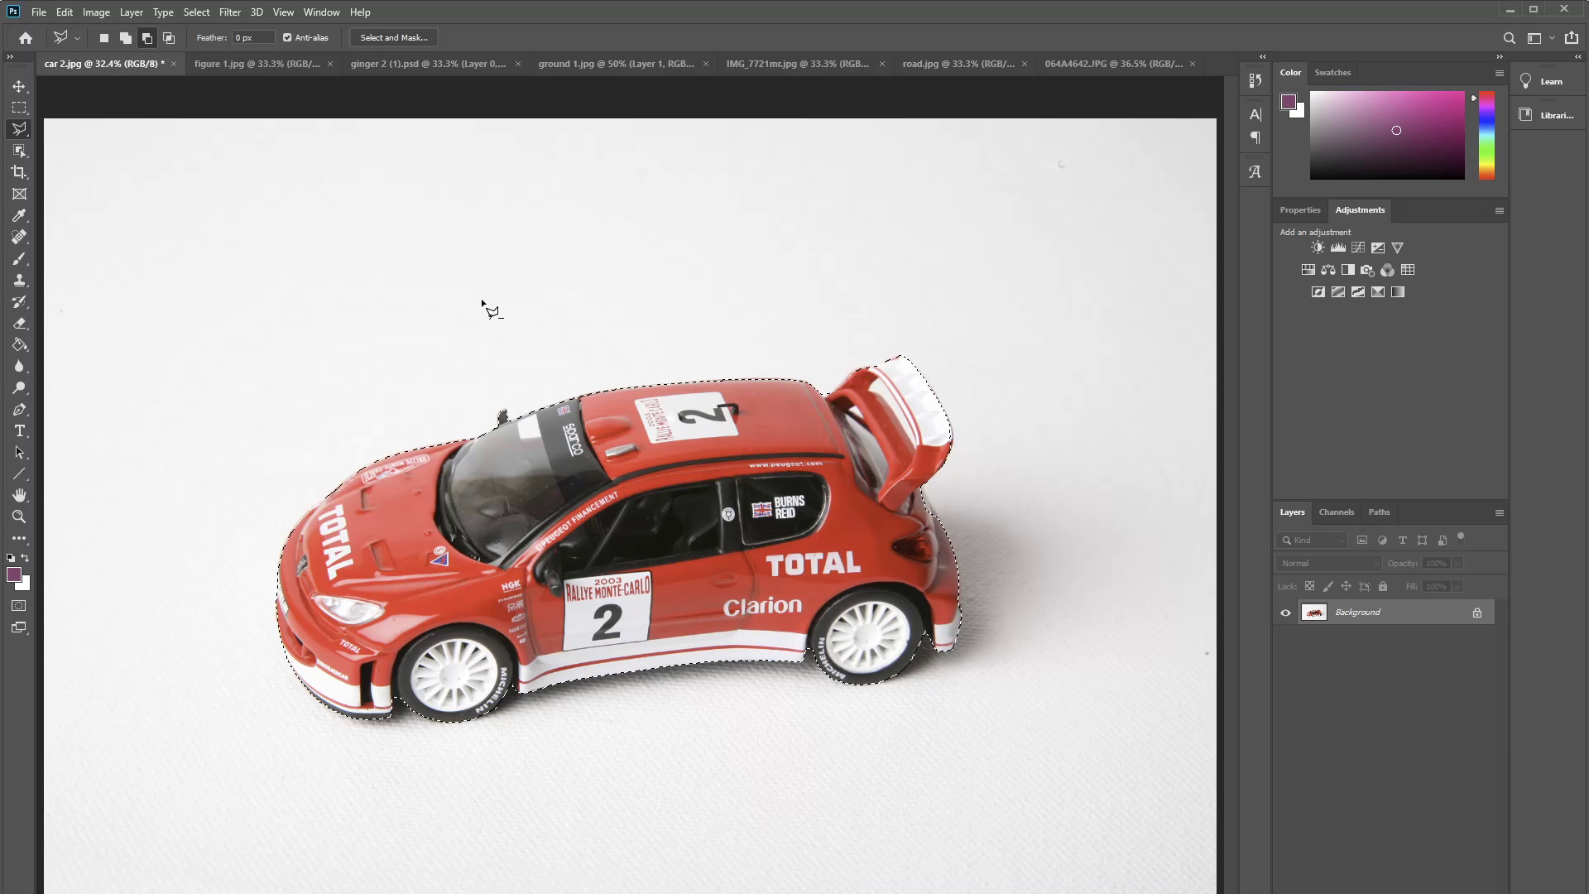
# Step: Subtract the background gaps inside the rear spoiler from the car selection with the Magic Wand, and return to the Polygonal Lasso in Add to Selection mode
pyautogui.click(19, 149)
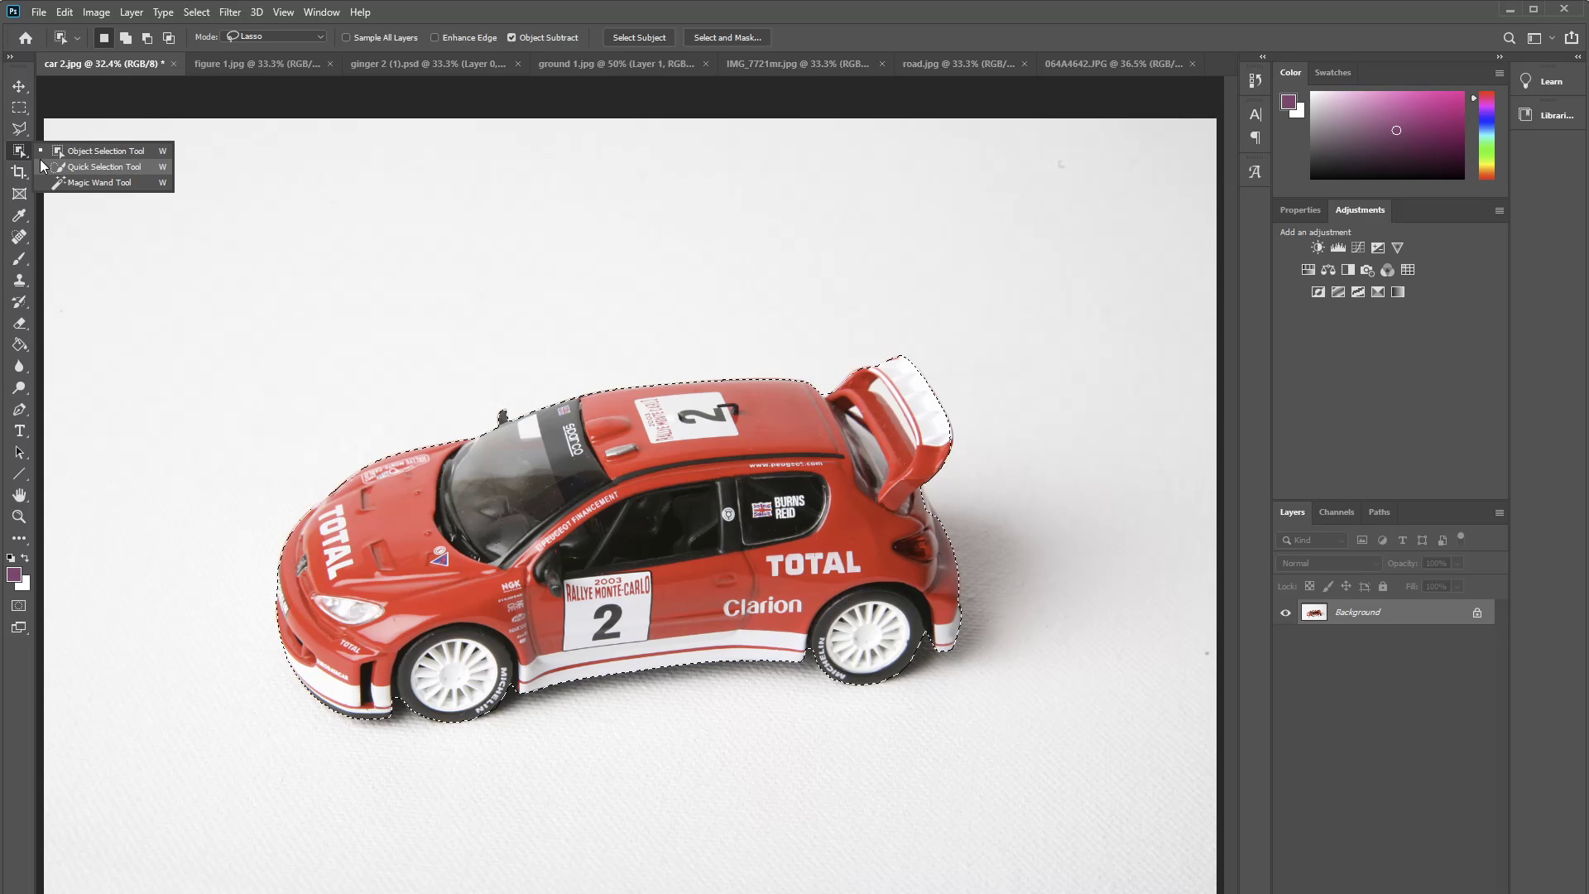
pyautogui.click(98, 182)
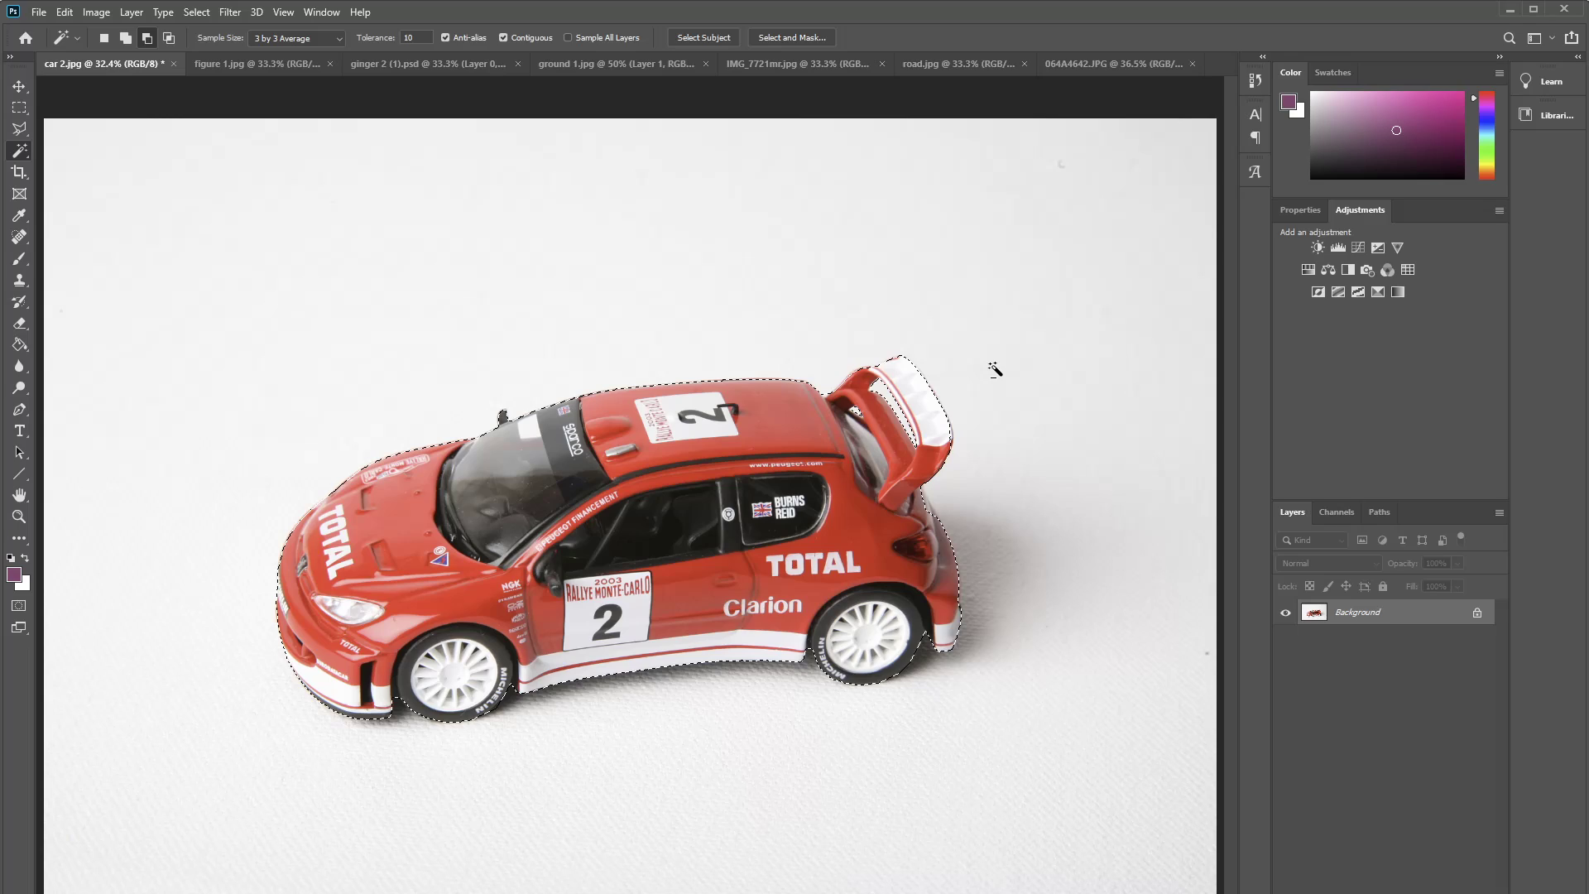
pyautogui.moveTo(19, 128); pyautogui.dragTo(86, 145)
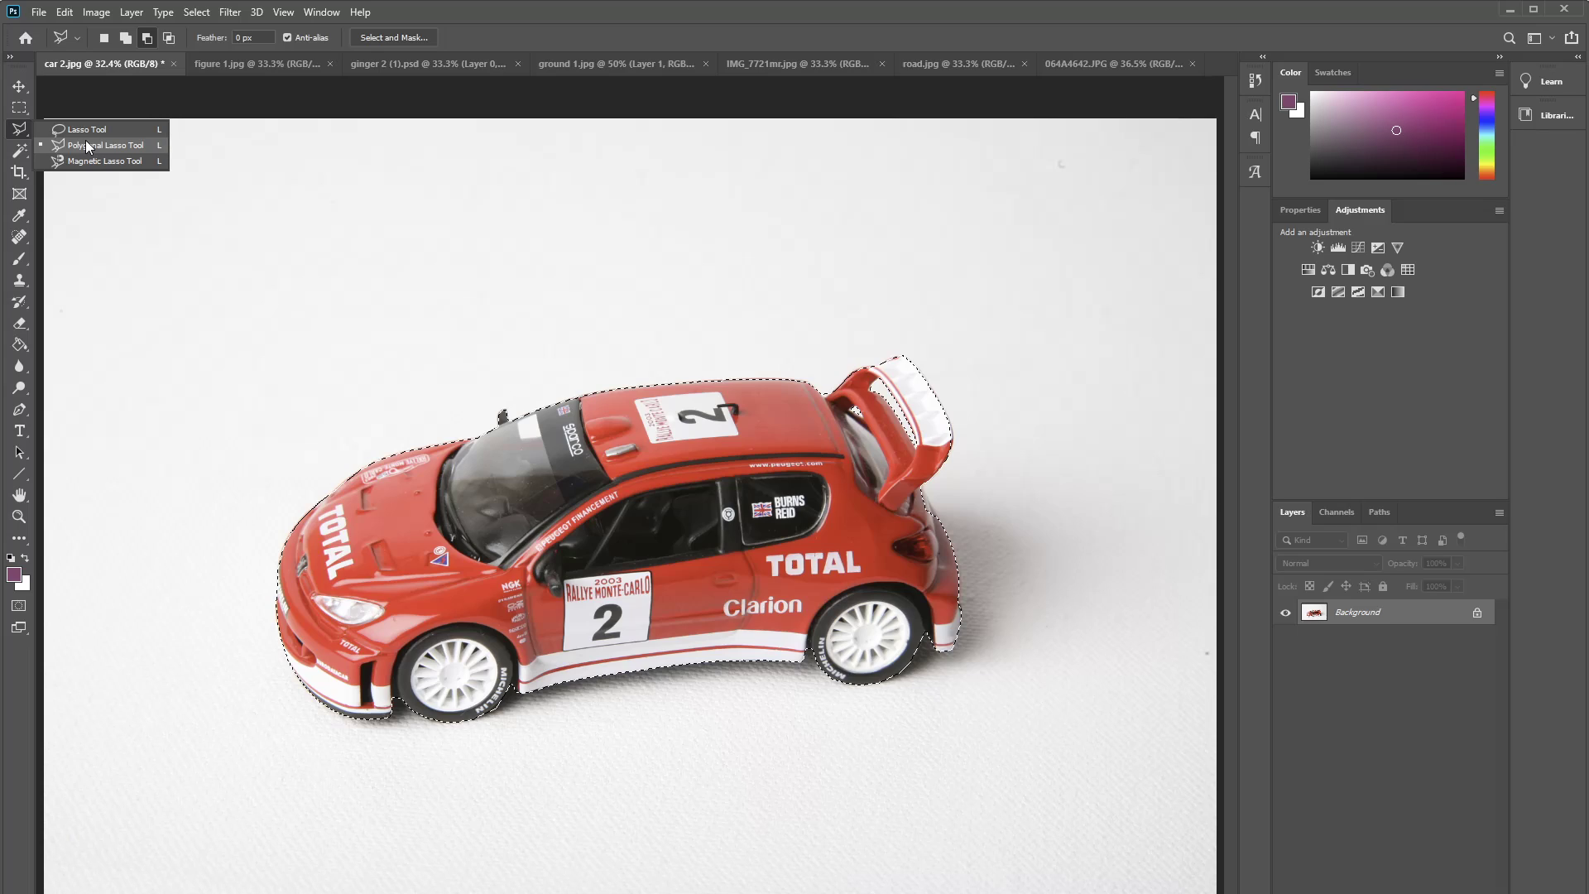
pyautogui.click(86, 144)
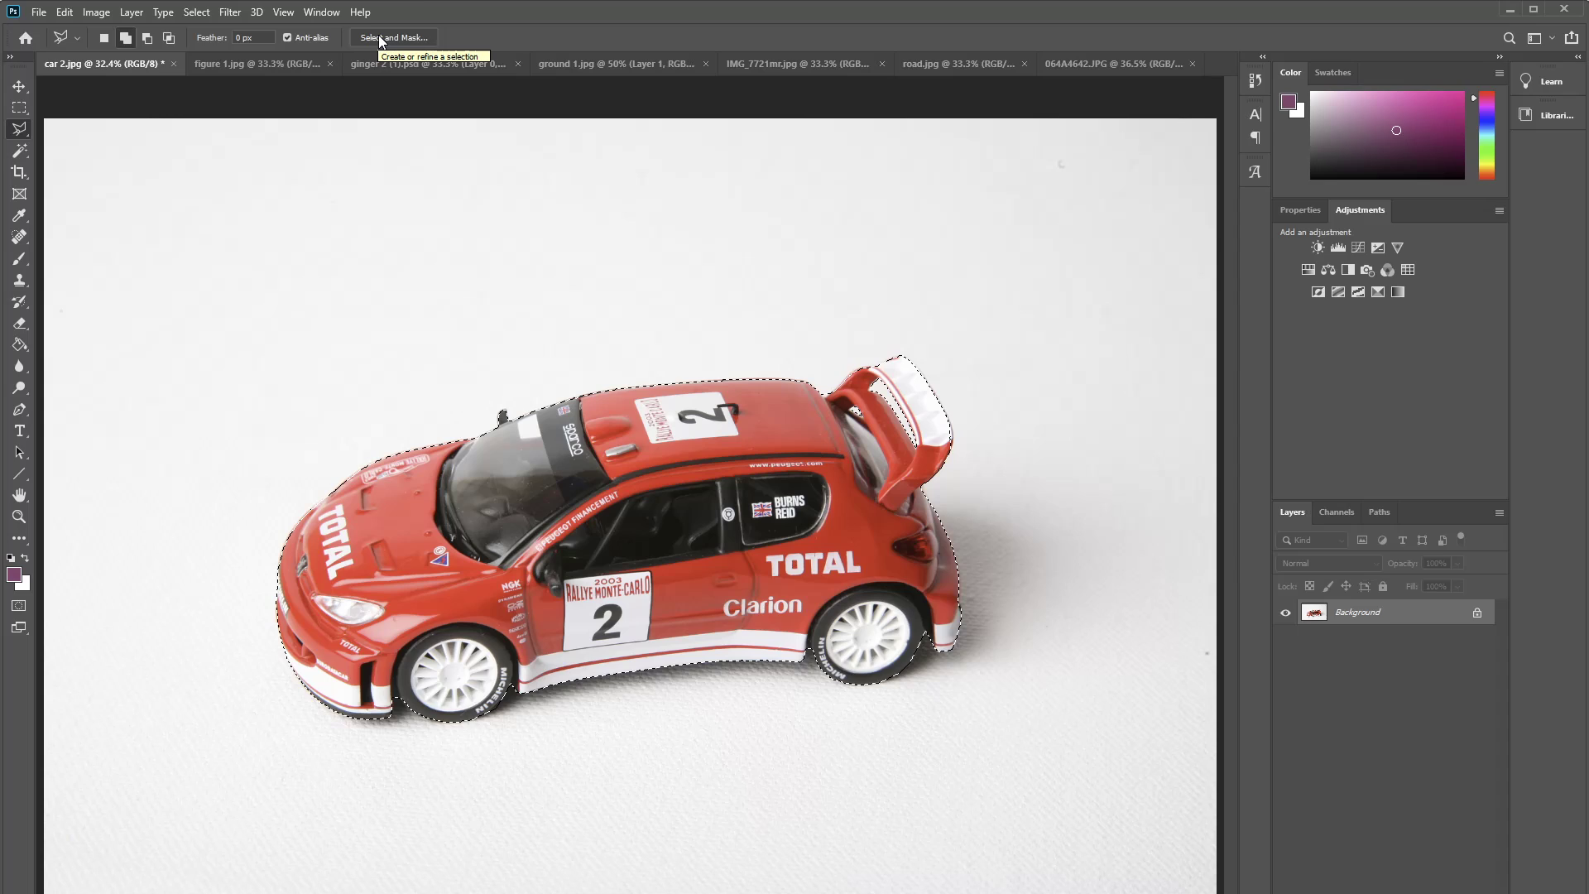
# Step: Refine the car selection in Select and Mask, using the Black & White view and a 1.4 px feather
pyautogui.click(382, 38)
pyautogui.click(1408, 141)
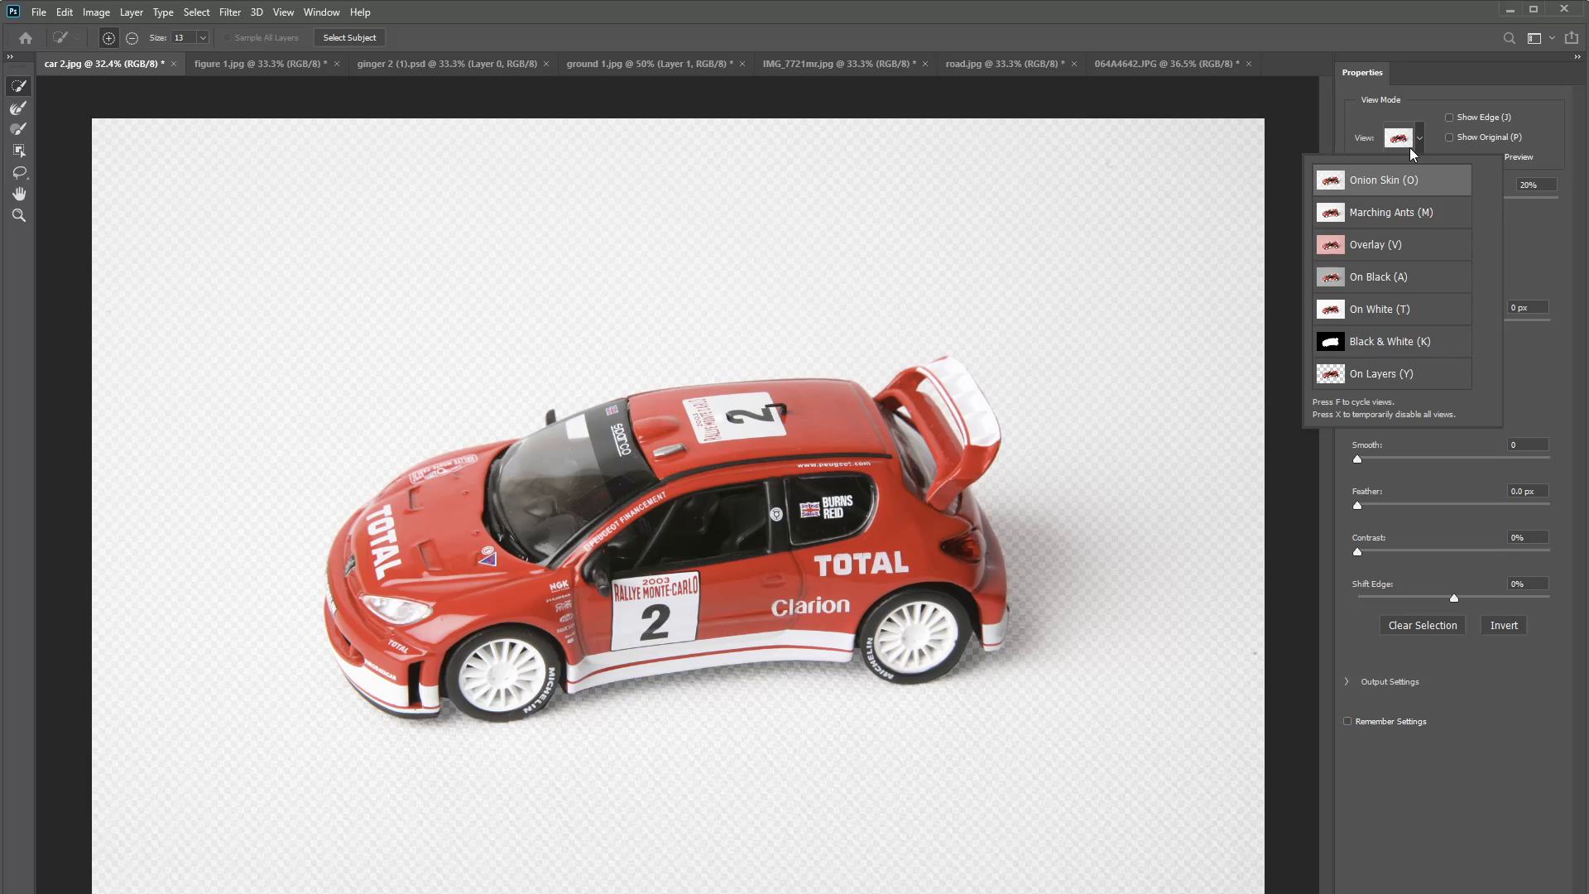
pyautogui.press('k')
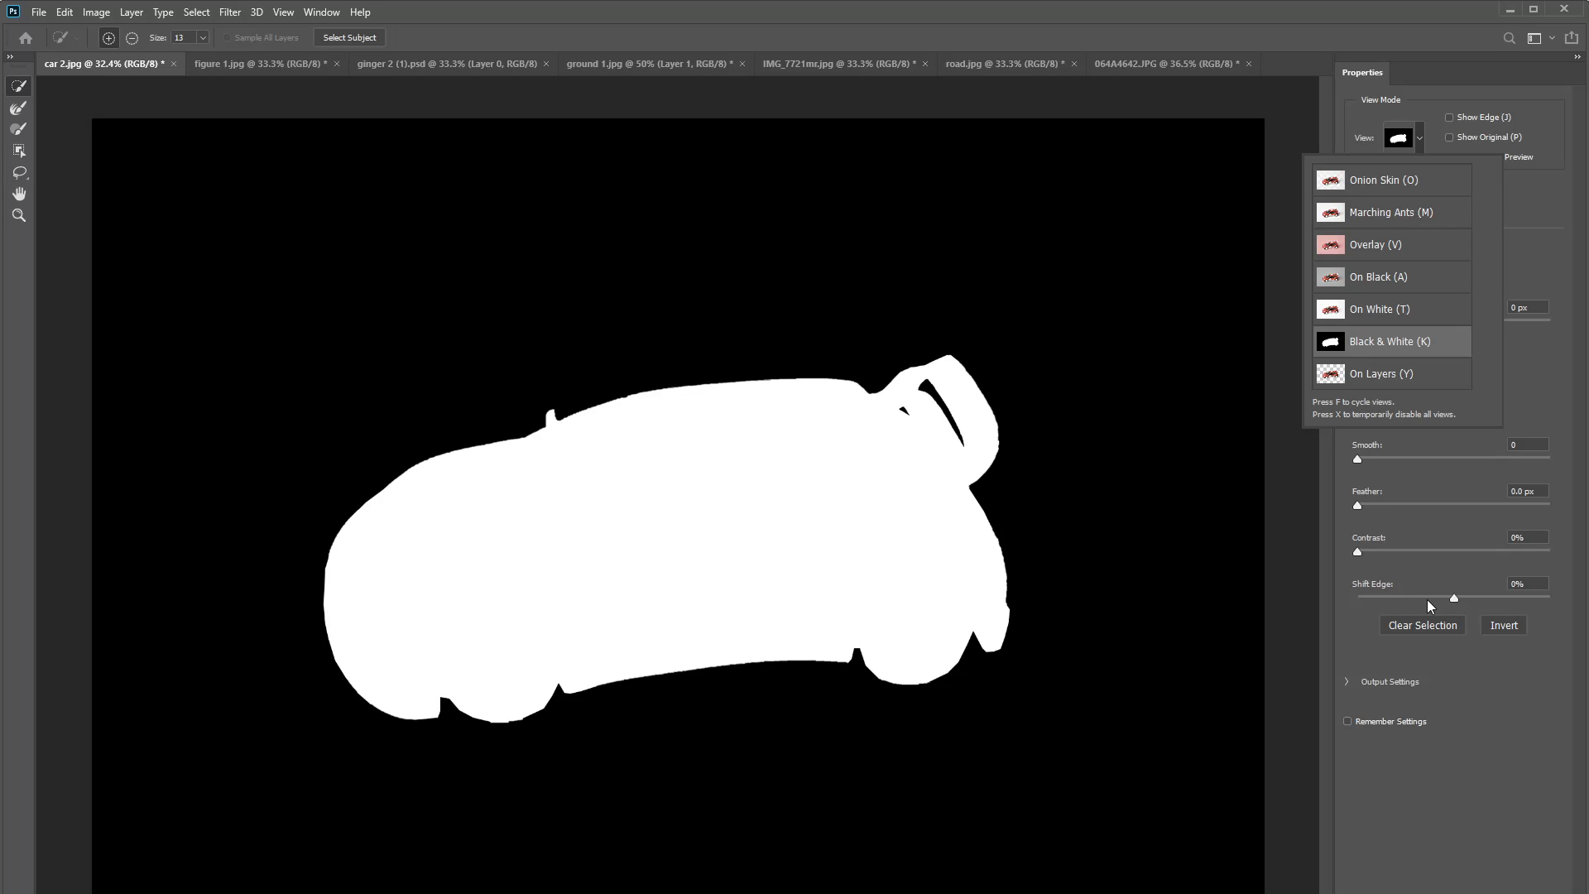
pyautogui.moveTo(1358, 505); pyautogui.dragTo(1372, 510)
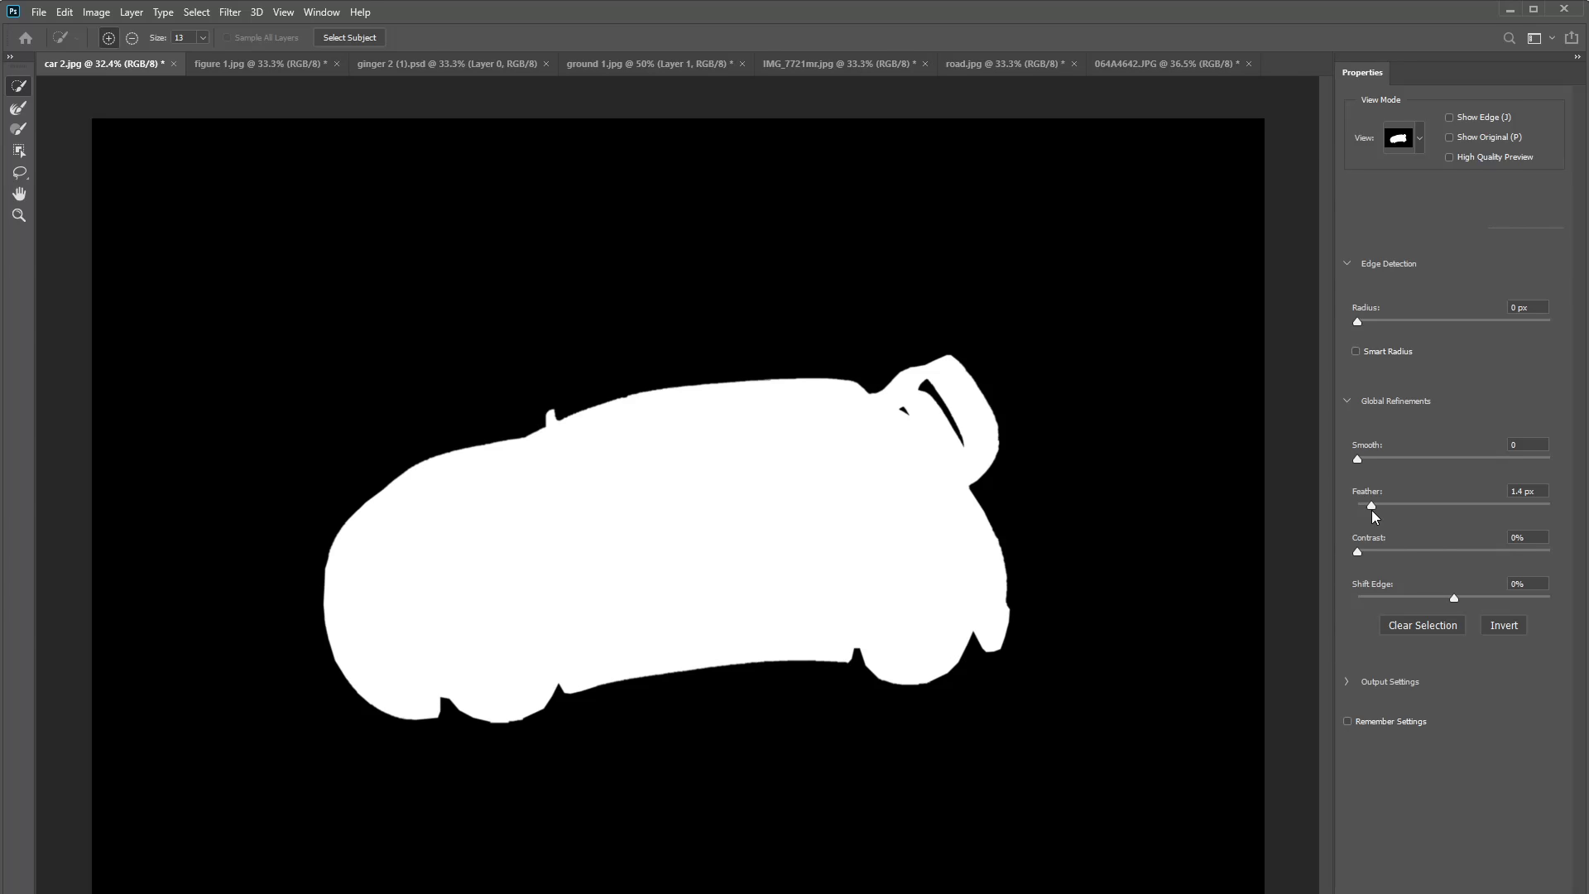
pyautogui.press('Return')
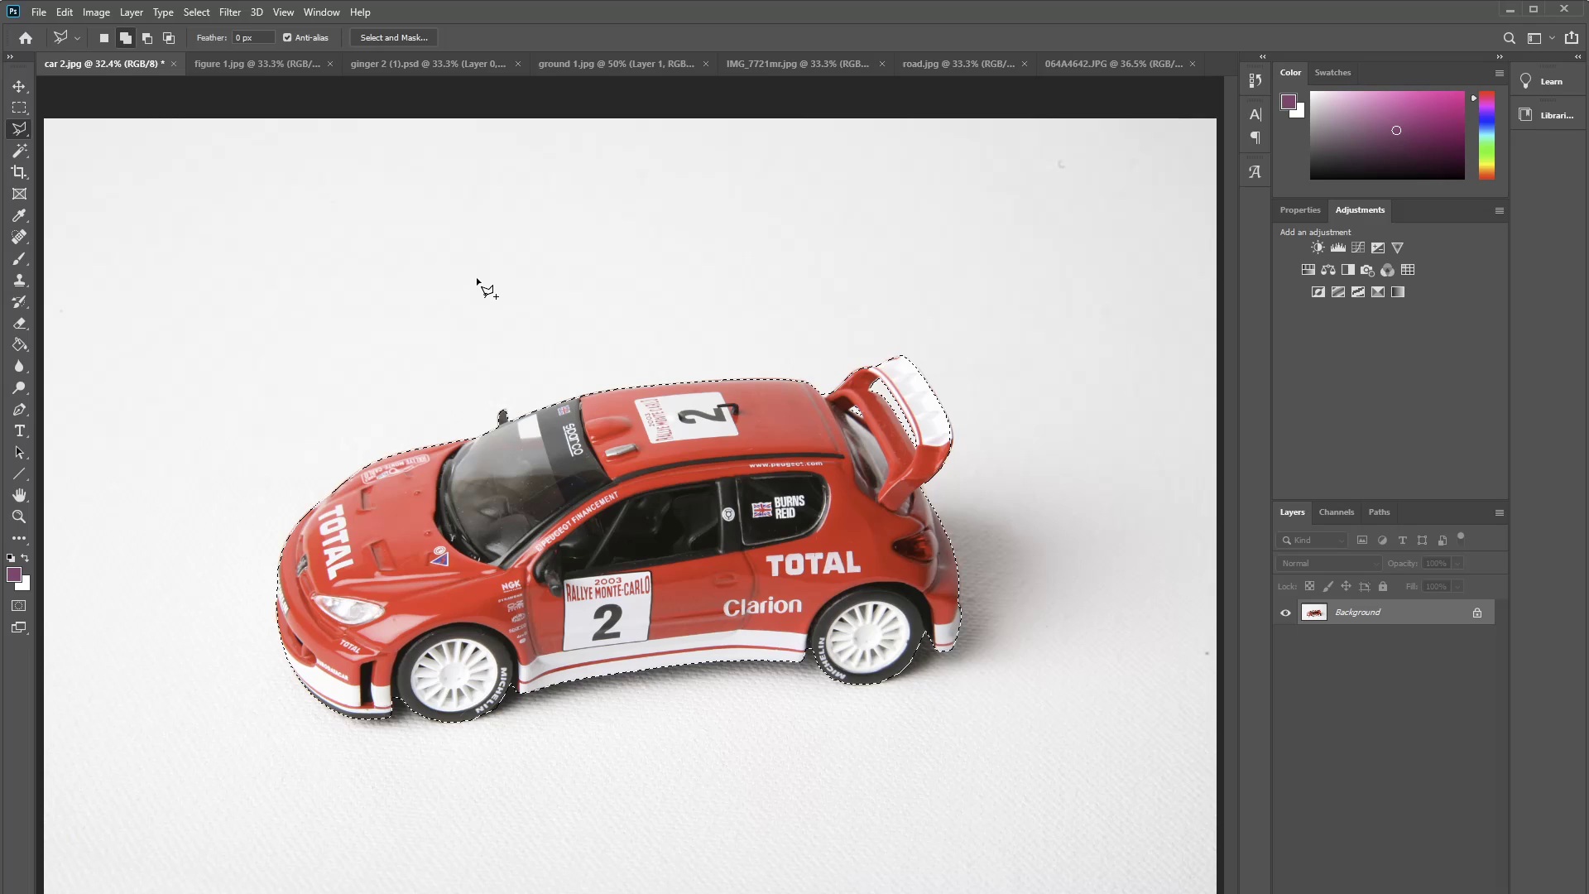
# Step: Copy the selected car to a new layer and hide the Background layer to isolate the cutout
pyautogui.hotkey('ctrl', 'j')
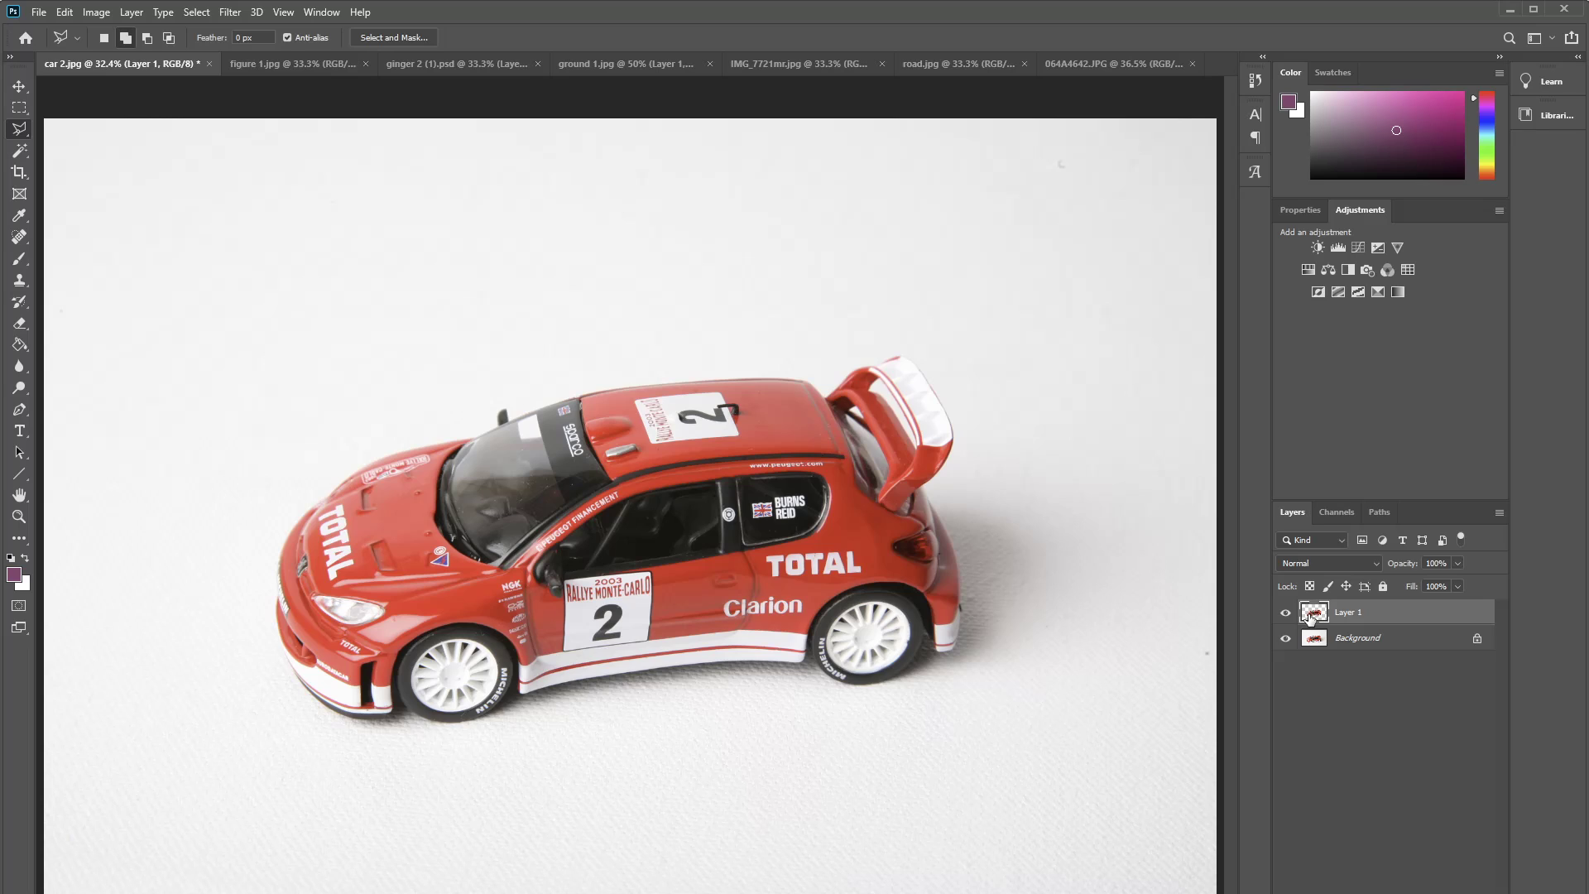
pyautogui.click(1285, 638)
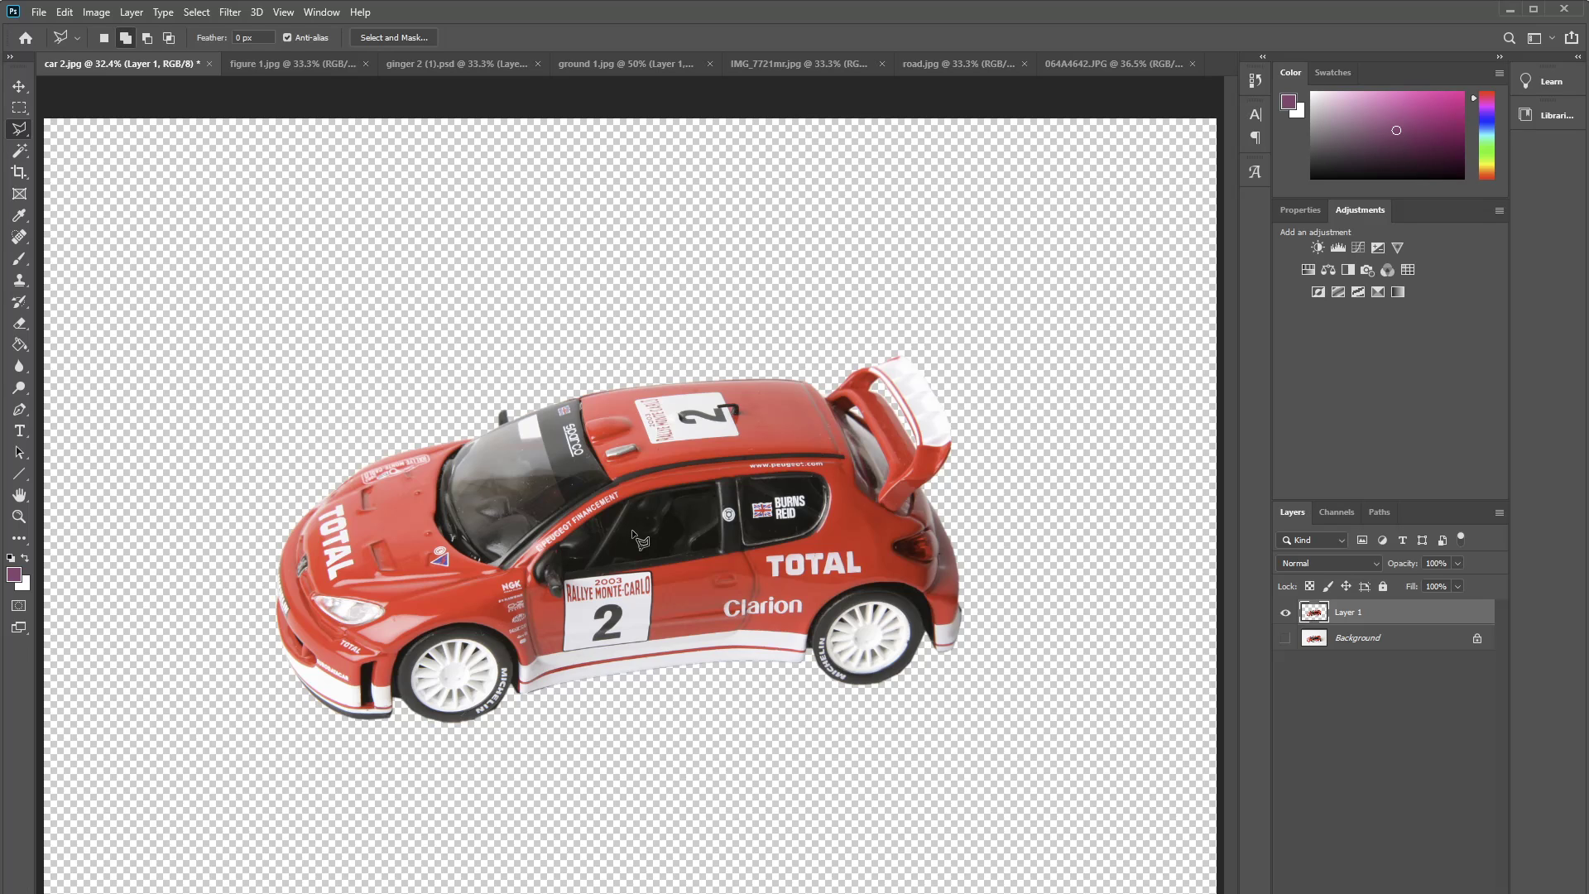